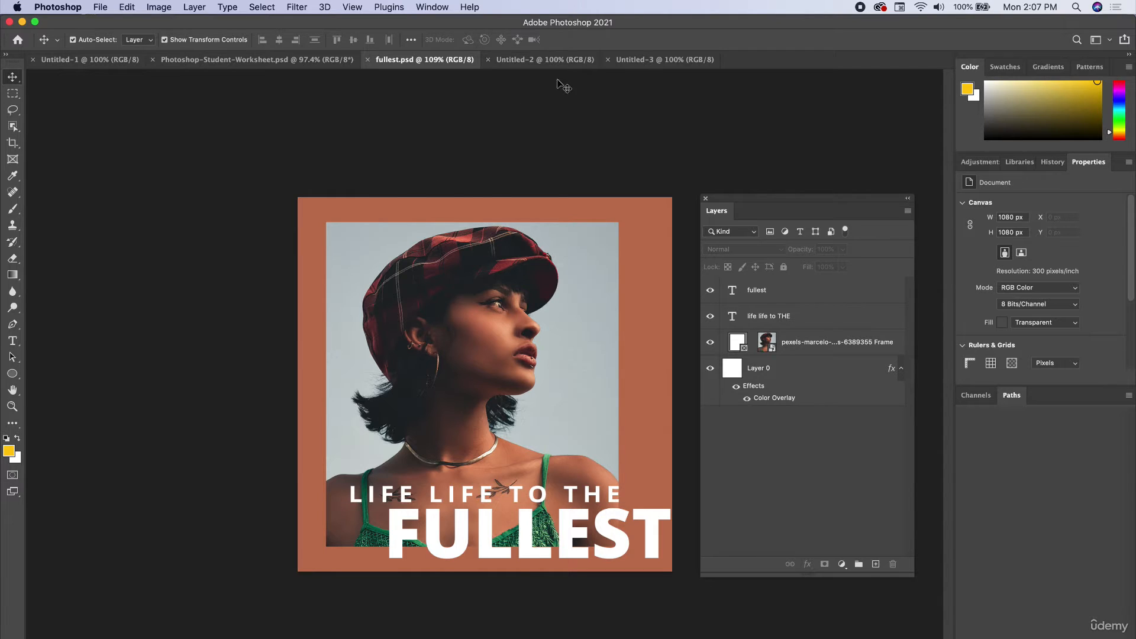
In the blank Untitled-3 document, draw a rectangular frame about 823 × 841 px and move it to about X 87, Y 103 px.
click(657, 60)
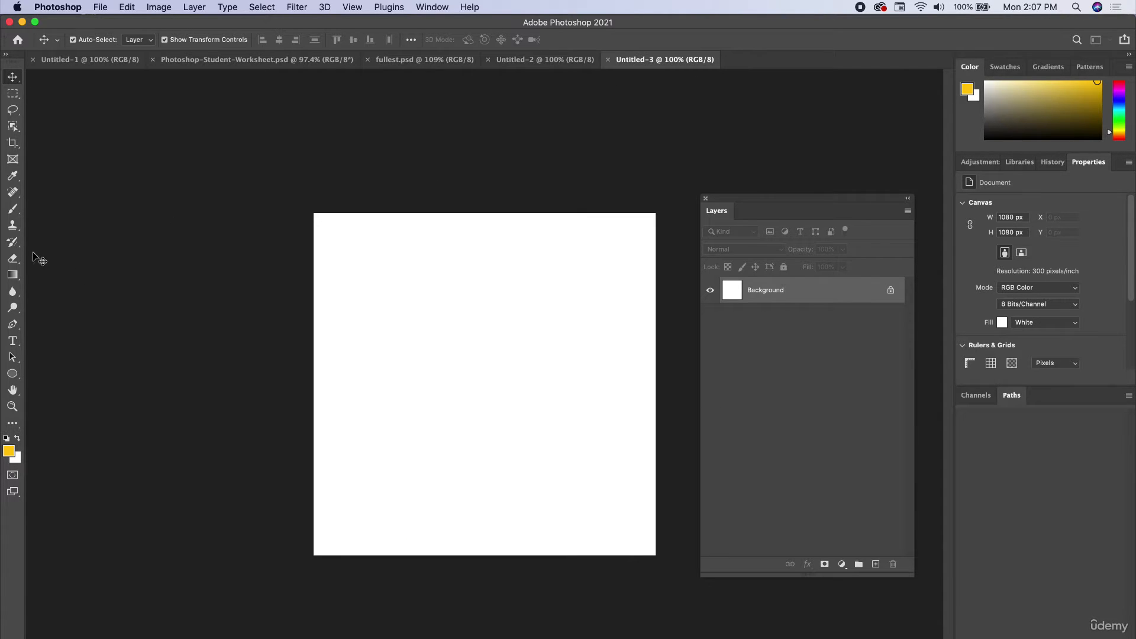
click(13, 159)
drag(336, 235, 597, 502)
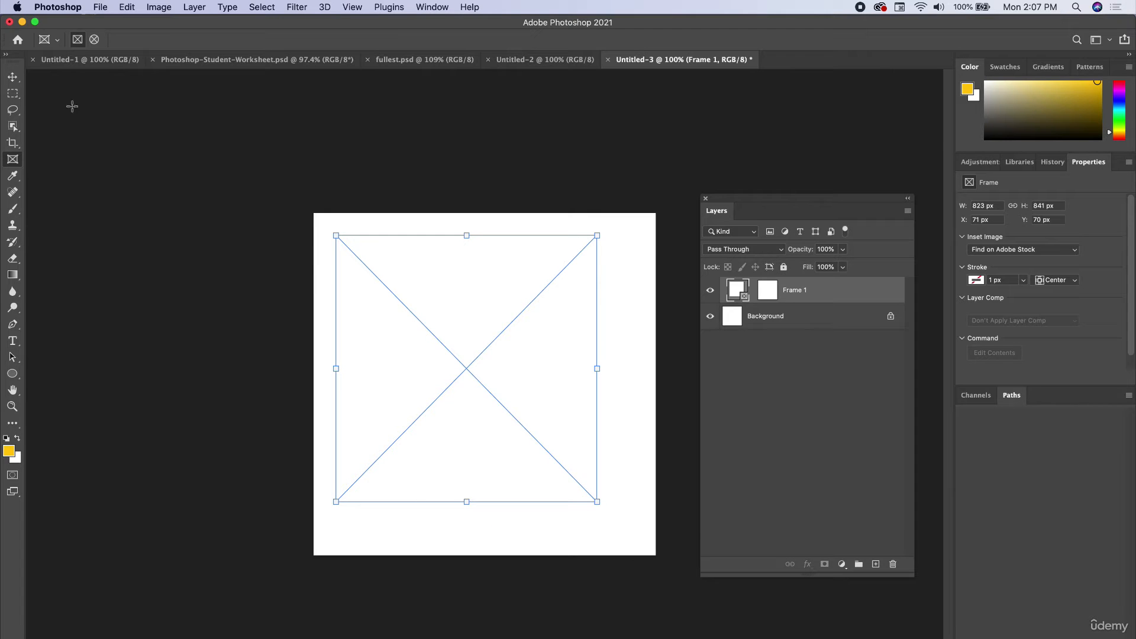
click(13, 77)
drag(448, 259, 454, 274)
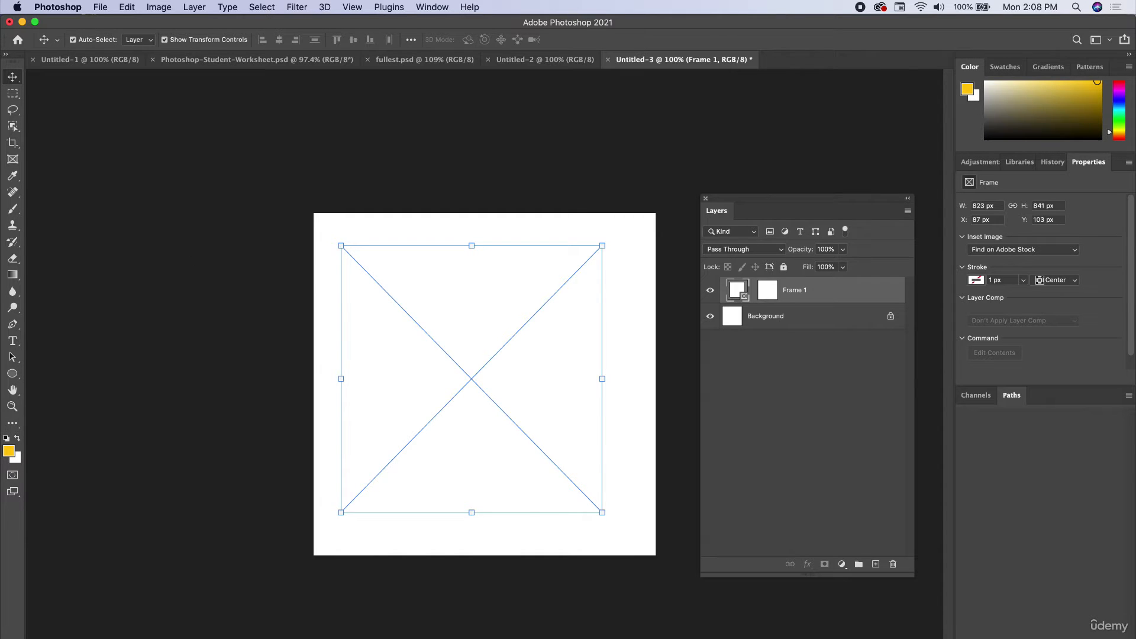
Place pexels-marcelo-chagas-6389355.jpg from the Downloads folder into the empty frame.
click(354, 637)
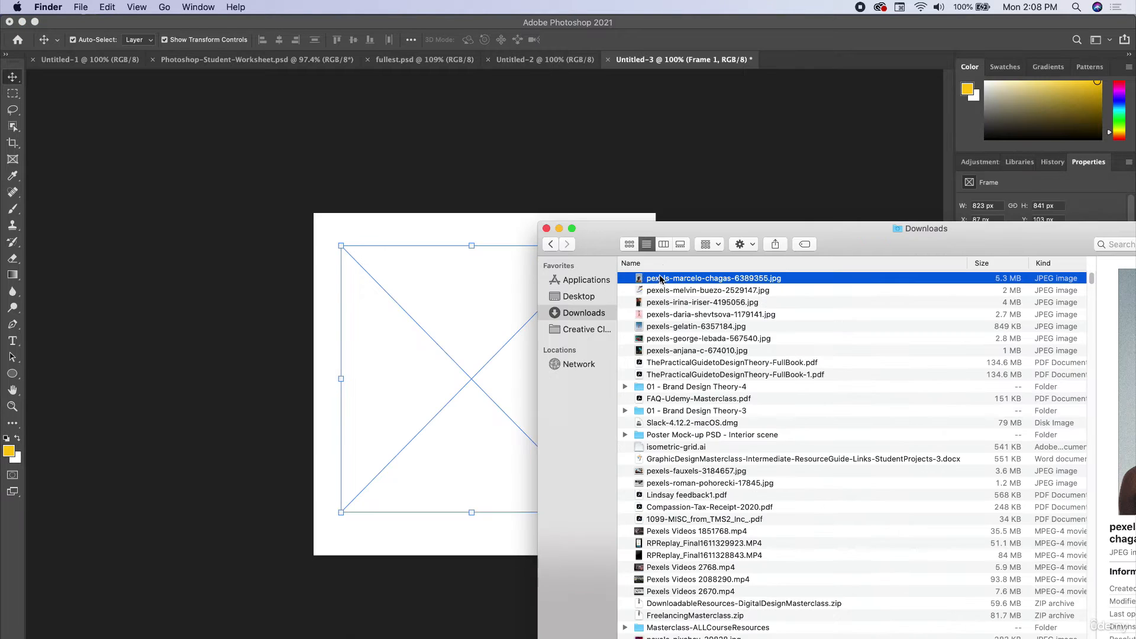
drag(657, 276, 418, 335)
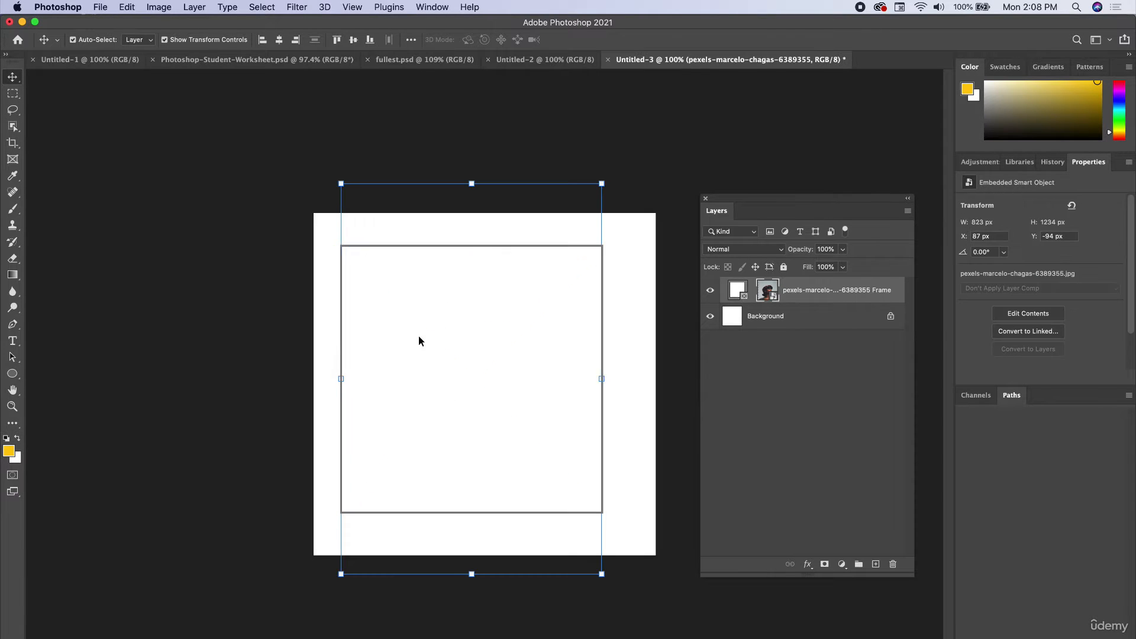
click(379, 637)
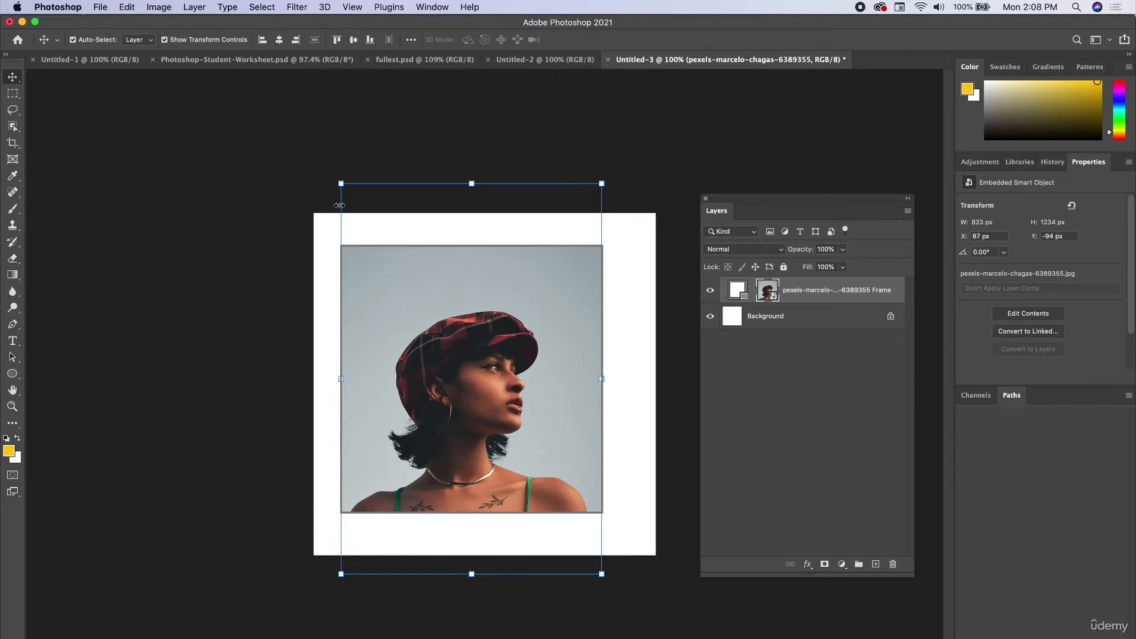
Select the photo inside the frame and shift it upward to about Y -236 px.
click(488, 324)
double_click(488, 324)
drag(489, 324, 492, 280)
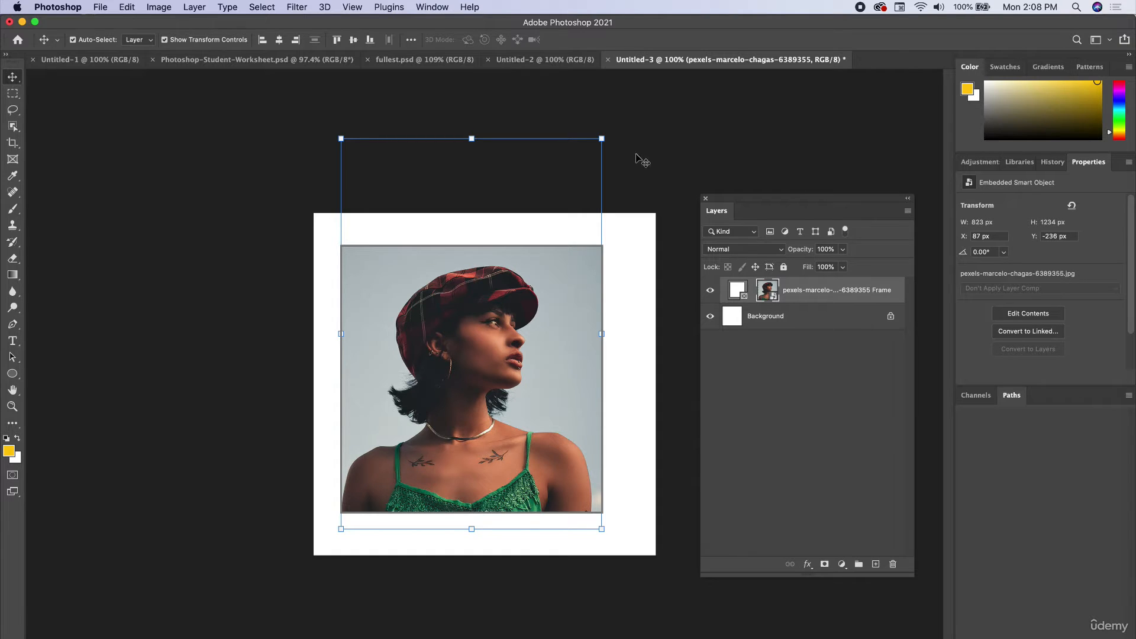
Enlarge the photo inside the frame to about 971 × 1456 px and reposition it at about X 0, Y -345 px.
drag(603, 139, 667, 33)
drag(566, 280, 527, 355)
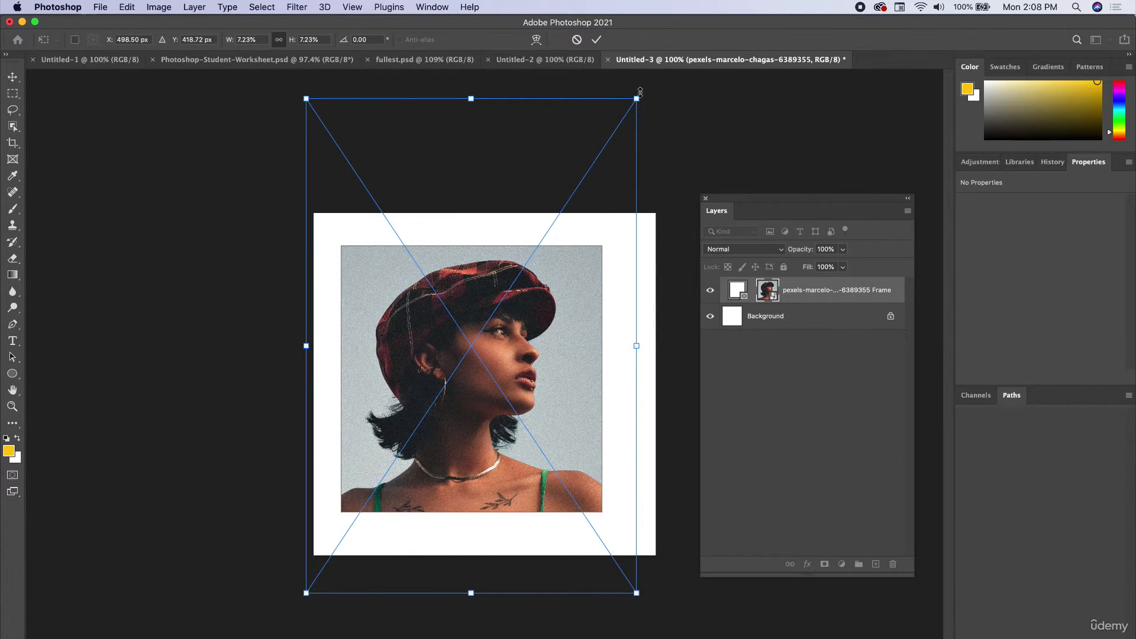
drag(636, 101, 612, 128)
drag(540, 322, 547, 303)
key(Return)
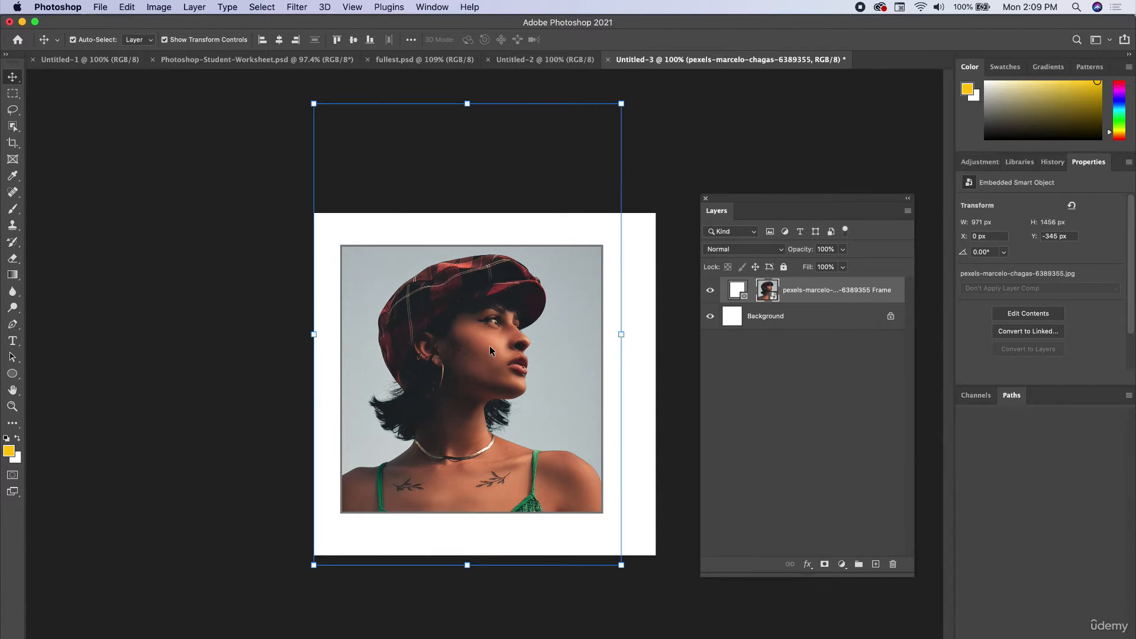
Scale the photo down to about 6.41%, adjust its position within the frame, apply the transform and deselect it.
drag(313, 565, 331, 544)
drag(554, 383, 544, 387)
key(Return)
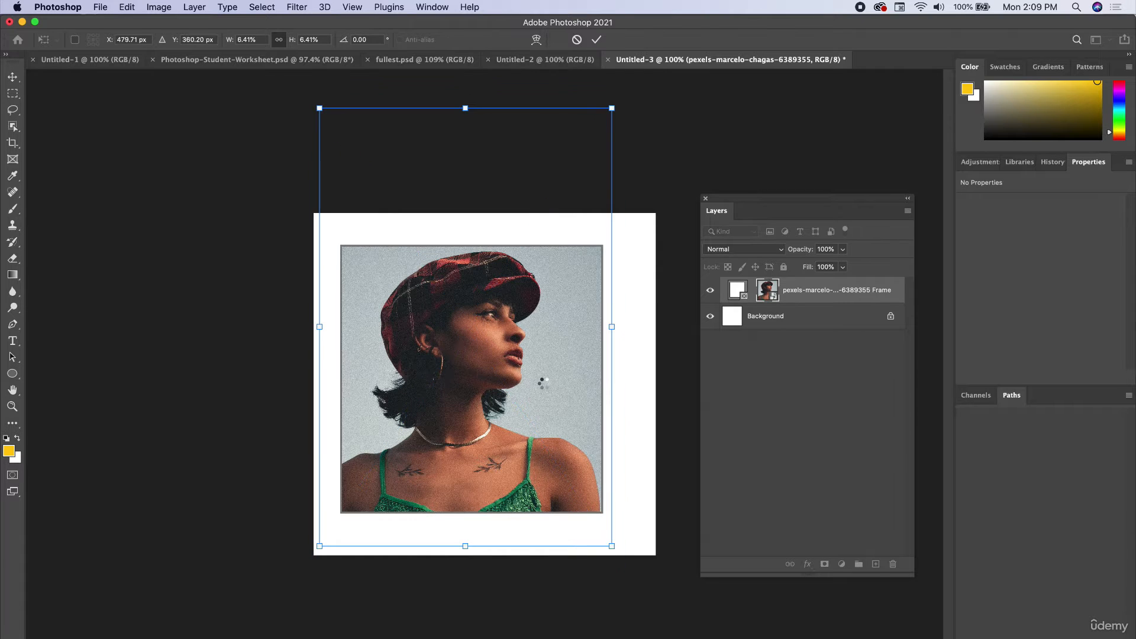
click(247, 388)
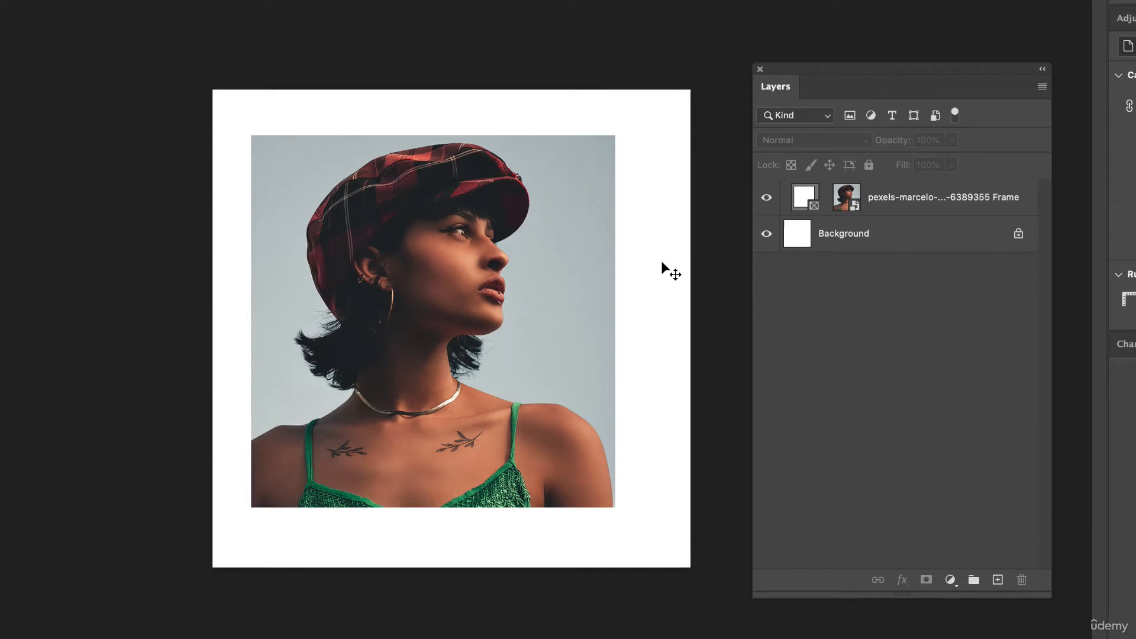
Draw a rectangle about 1128 × 1161 px directly above the Background layer, covering the whole canvas behind the framed photo.
click(909, 236)
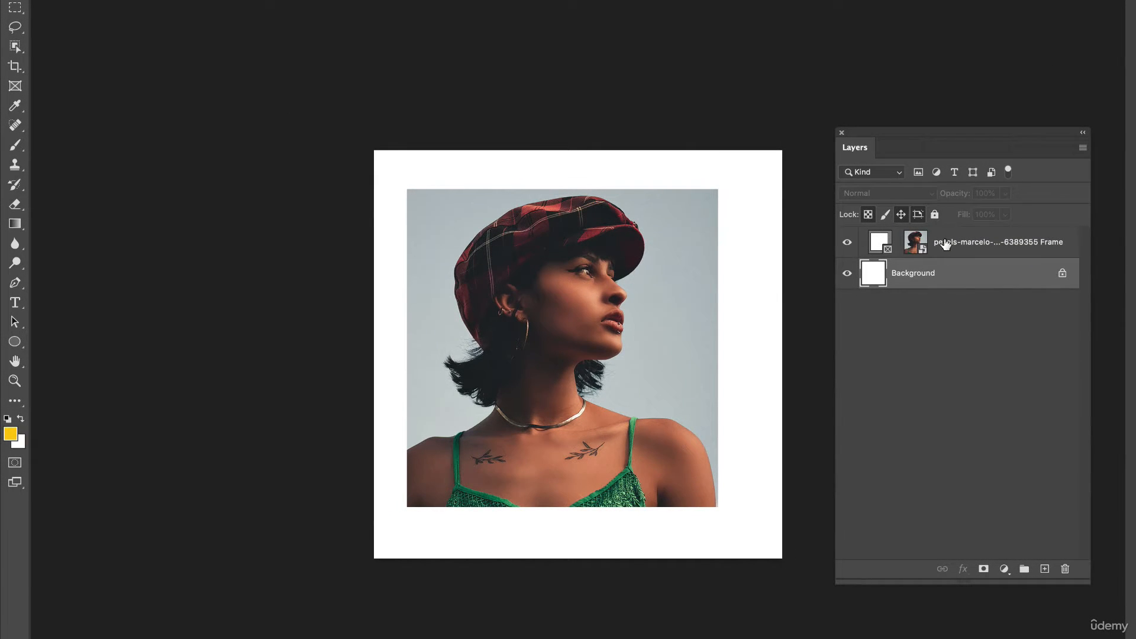
right_click(13, 343)
click(62, 341)
mouse_move(365, 142)
mouse_down()
mouse_move(698, 444)
mouse_move(792, 580)
mouse_up()
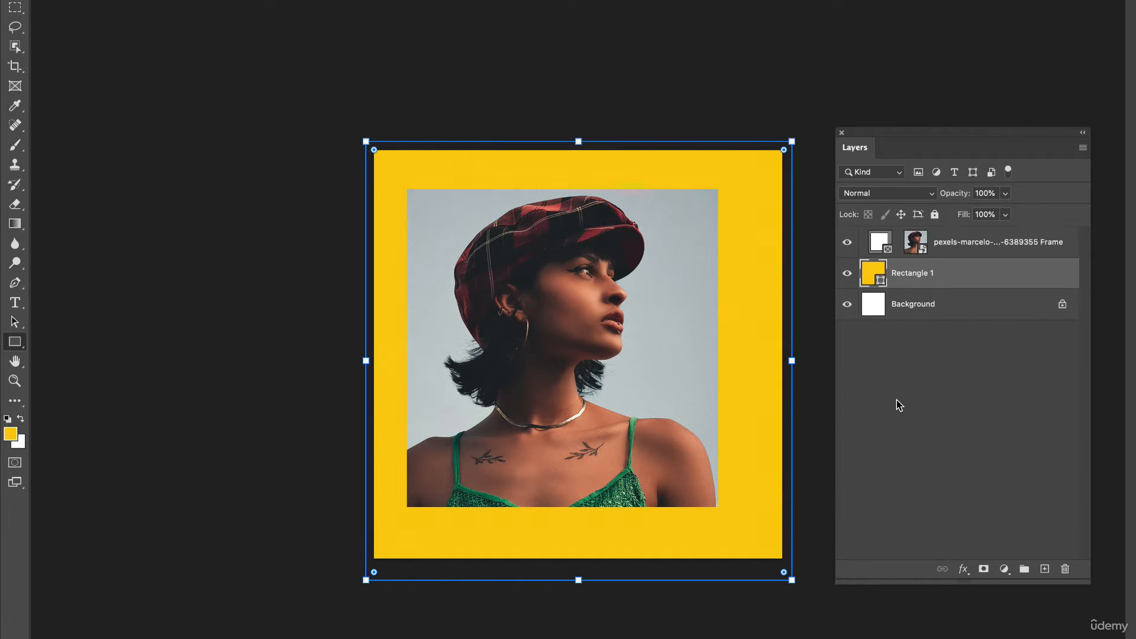
Check the Background layer beneath the yellow rectangle by toggling its visibility, and reselect the rectangle layer.
click(932, 305)
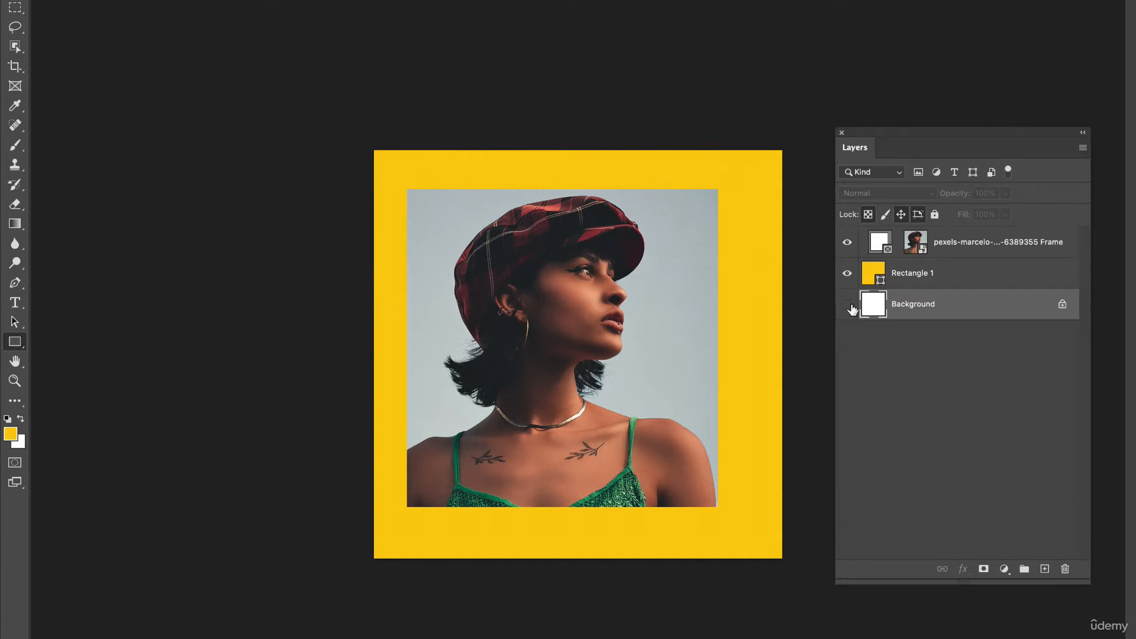
click(850, 305)
click(922, 279)
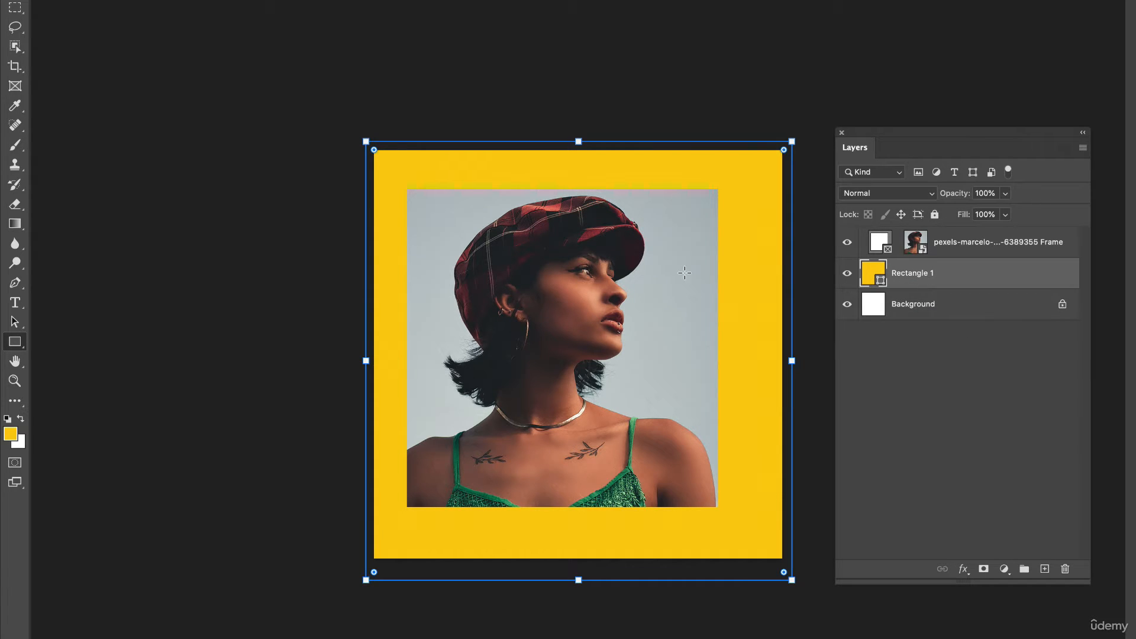
Fill the rectangle with the grey-blue b5bec3 sampled from the photo's backdrop.
click(14, 344)
drag(18, 340, 62, 339)
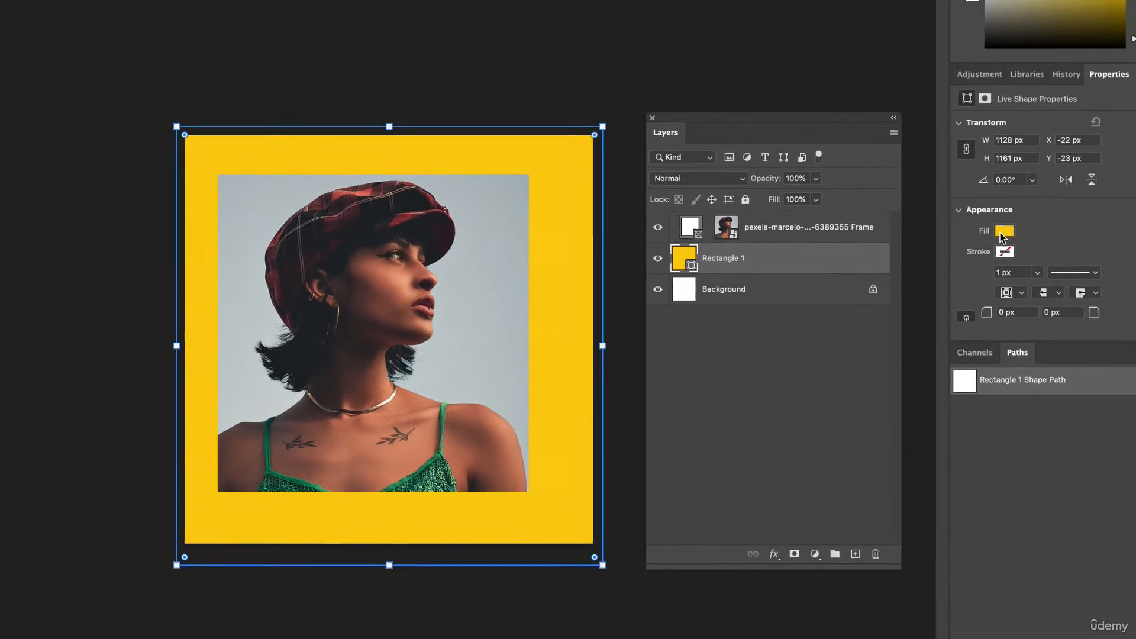
click(974, 231)
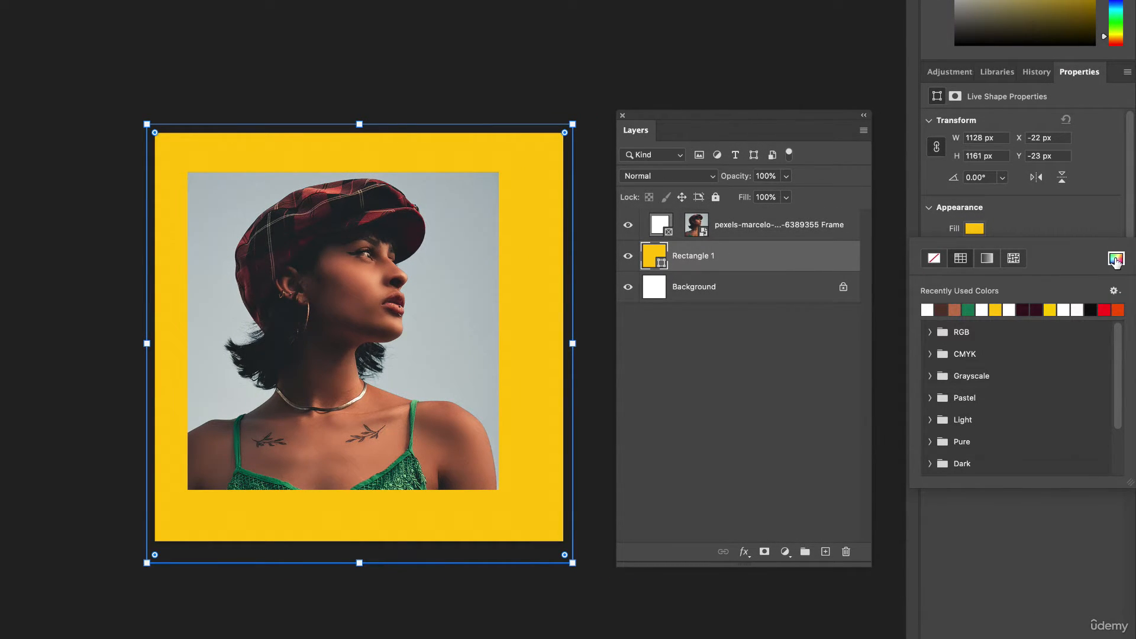
click(1116, 258)
drag(731, 1, 715, 157)
click(726, 258)
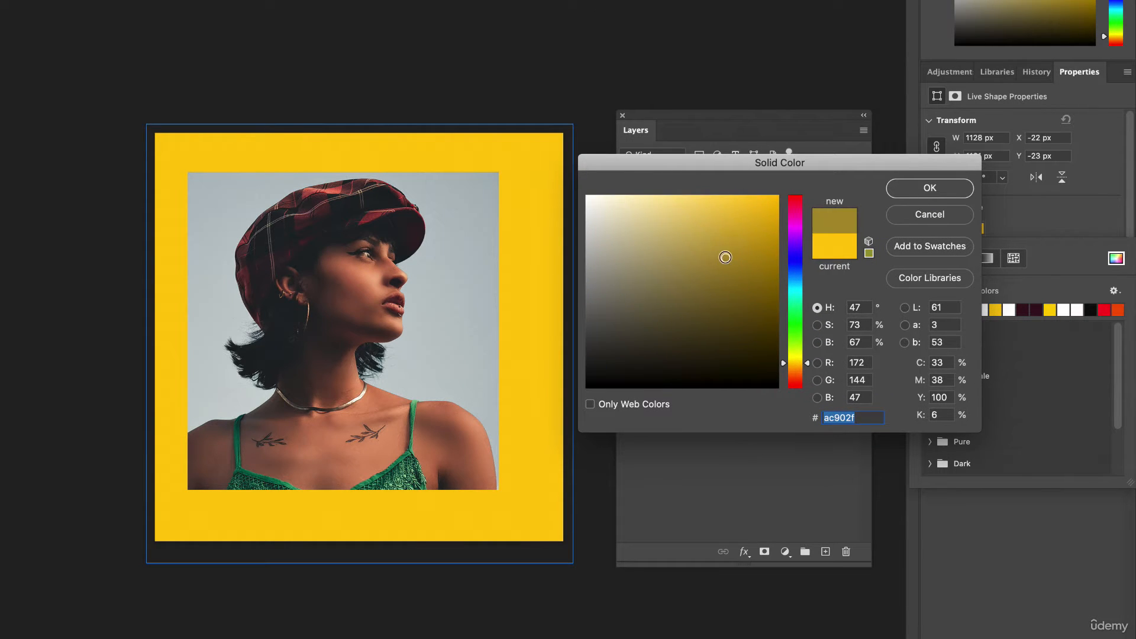
click(796, 312)
click(742, 240)
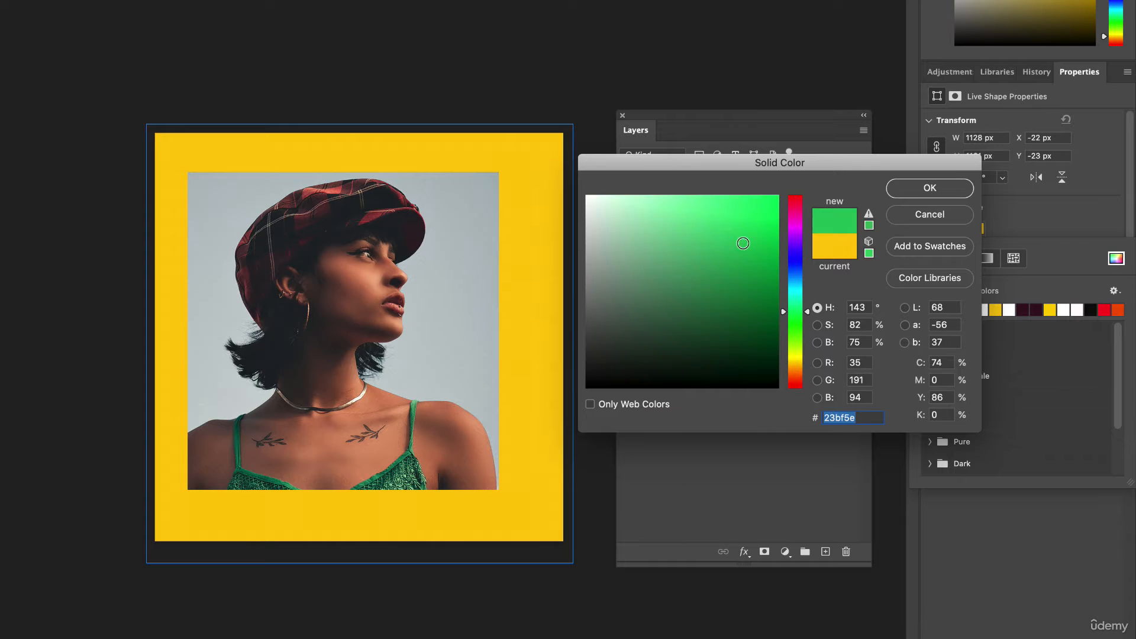
click(741, 231)
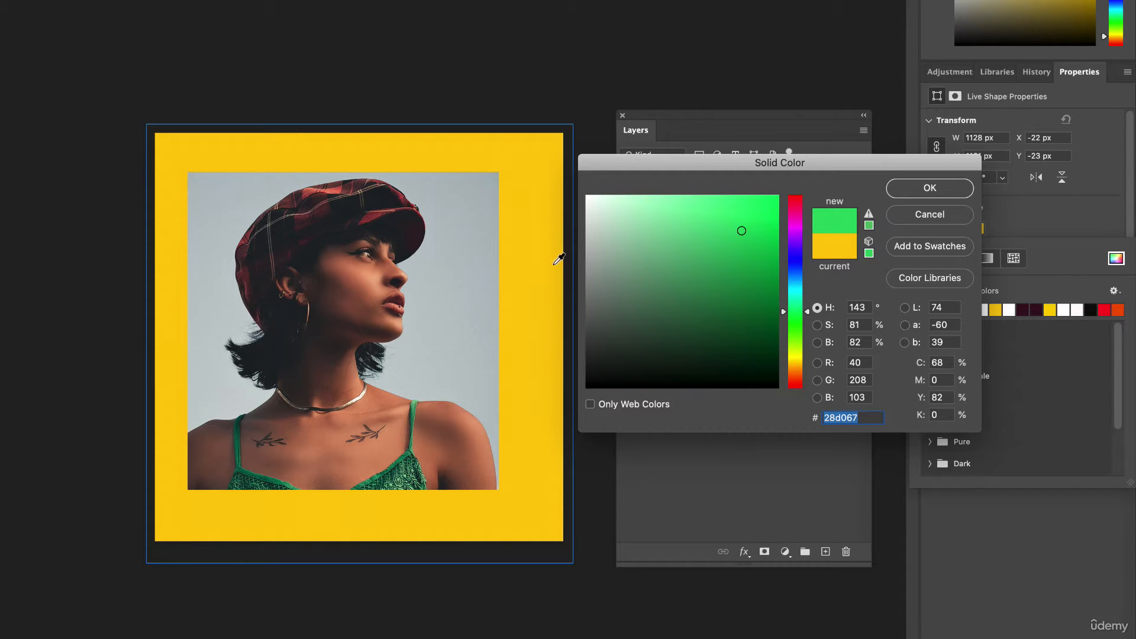
click(459, 258)
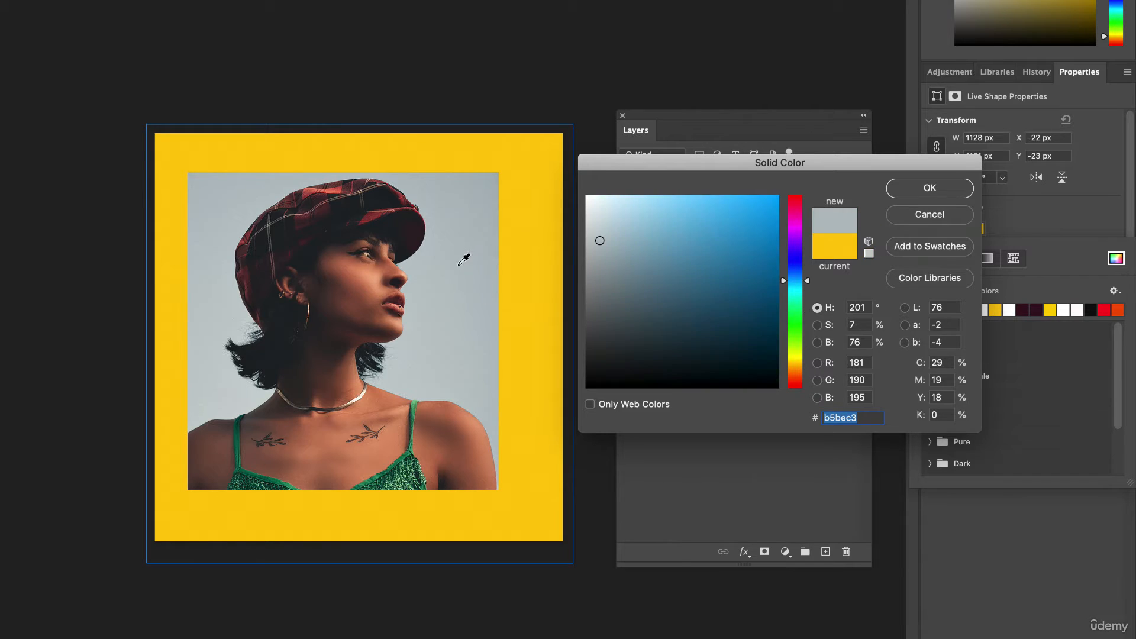
click(929, 189)
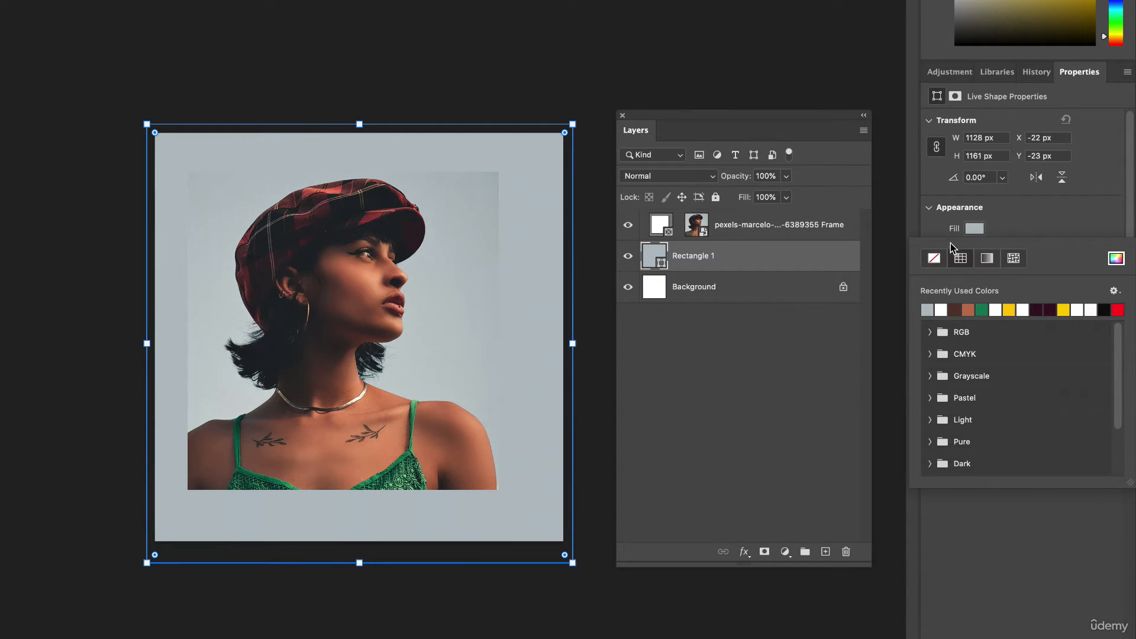
Change the rectangle's fill to the dark green 1d6e55 sampled from the woman's top strap.
click(1116, 260)
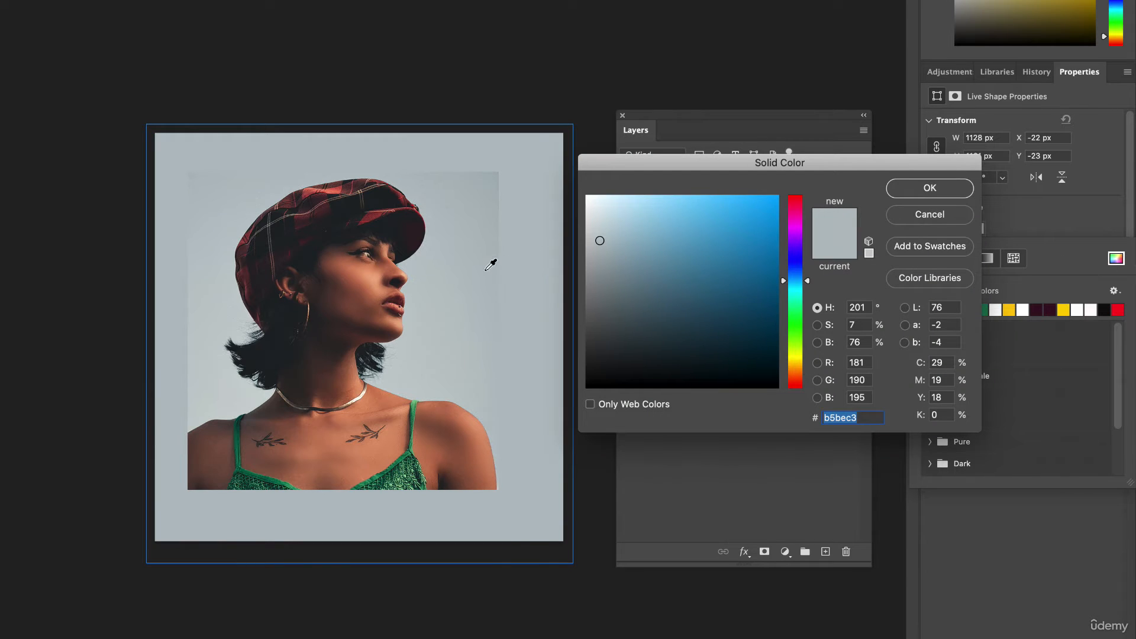
click(429, 443)
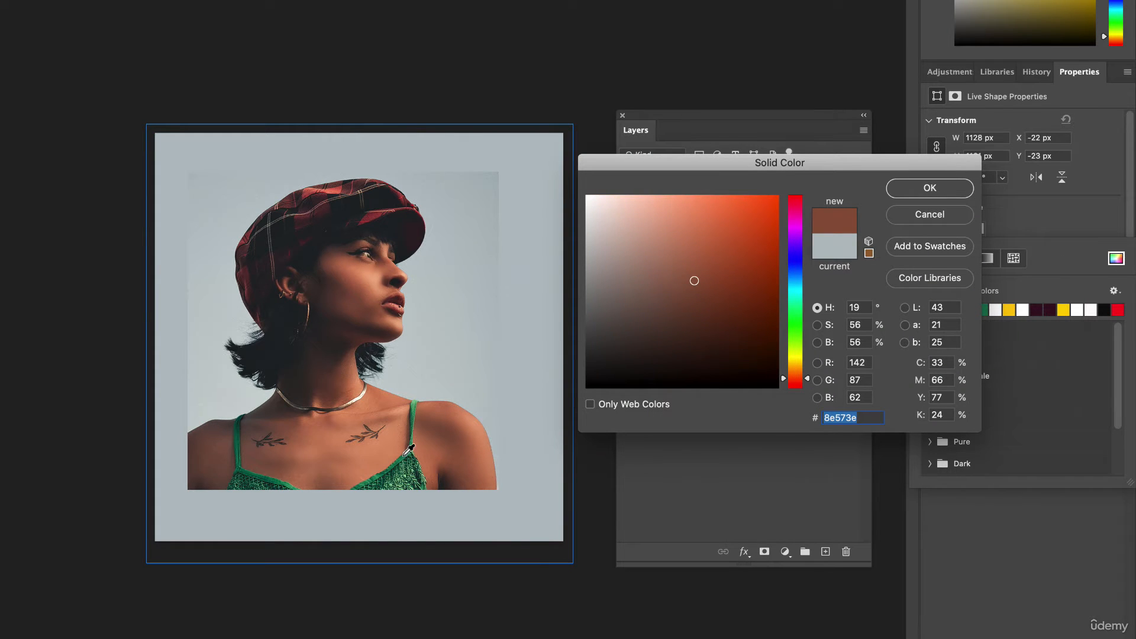
click(414, 411)
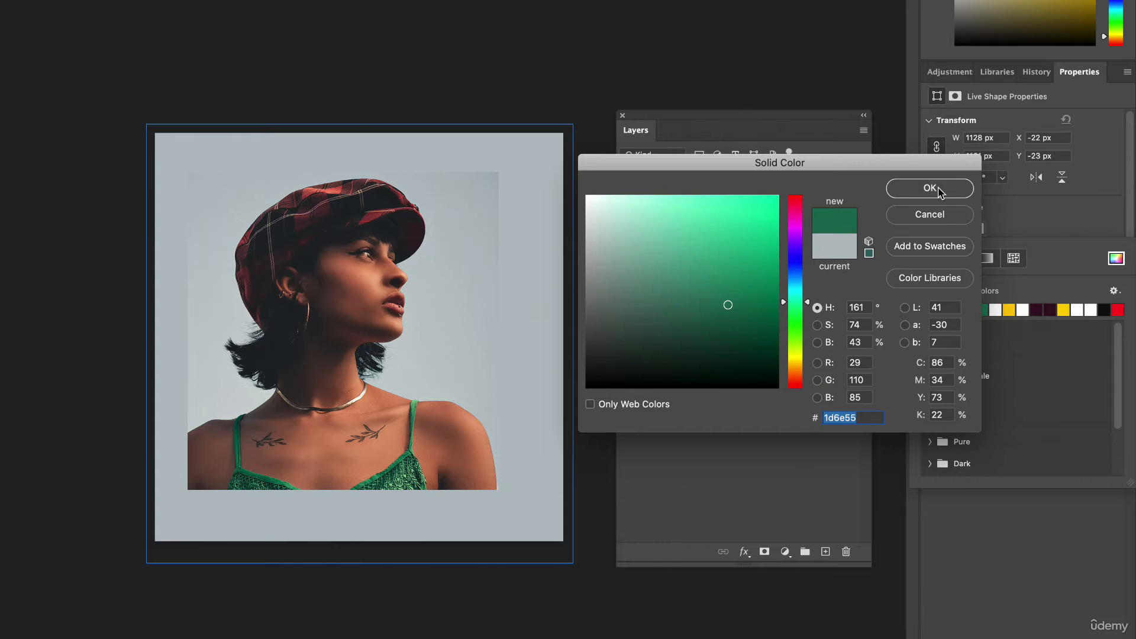
click(941, 191)
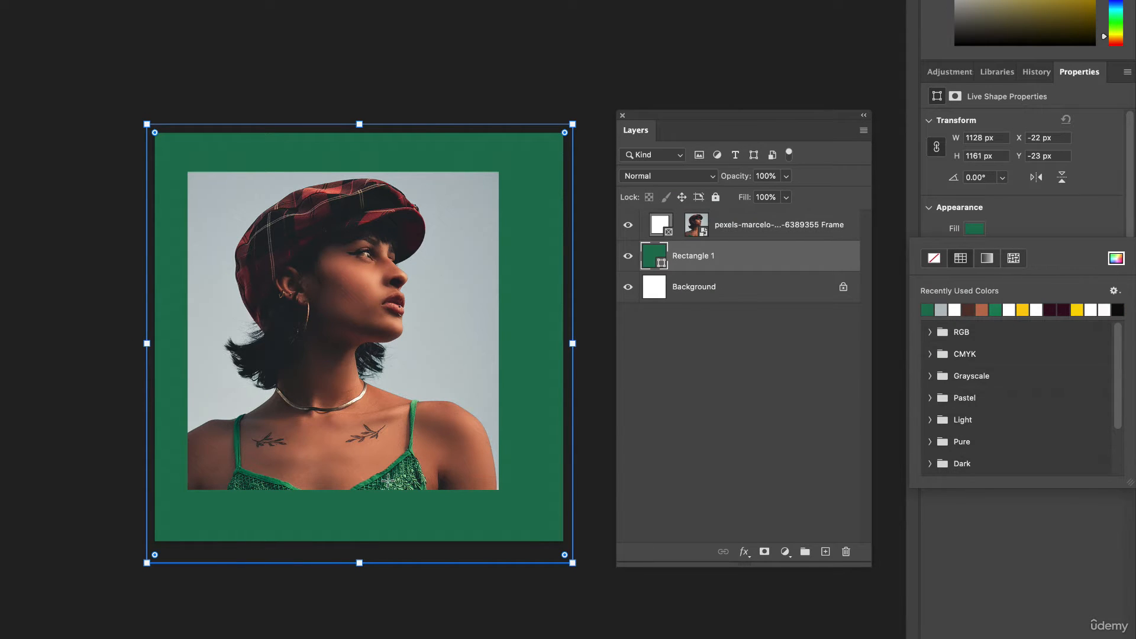
Change the full-canvas rectangle's fill to the warm skin tone b26d51 sampled from the woman's cheek, and keep that rectangle's layer selected.
click(971, 229)
click(972, 228)
click(1116, 258)
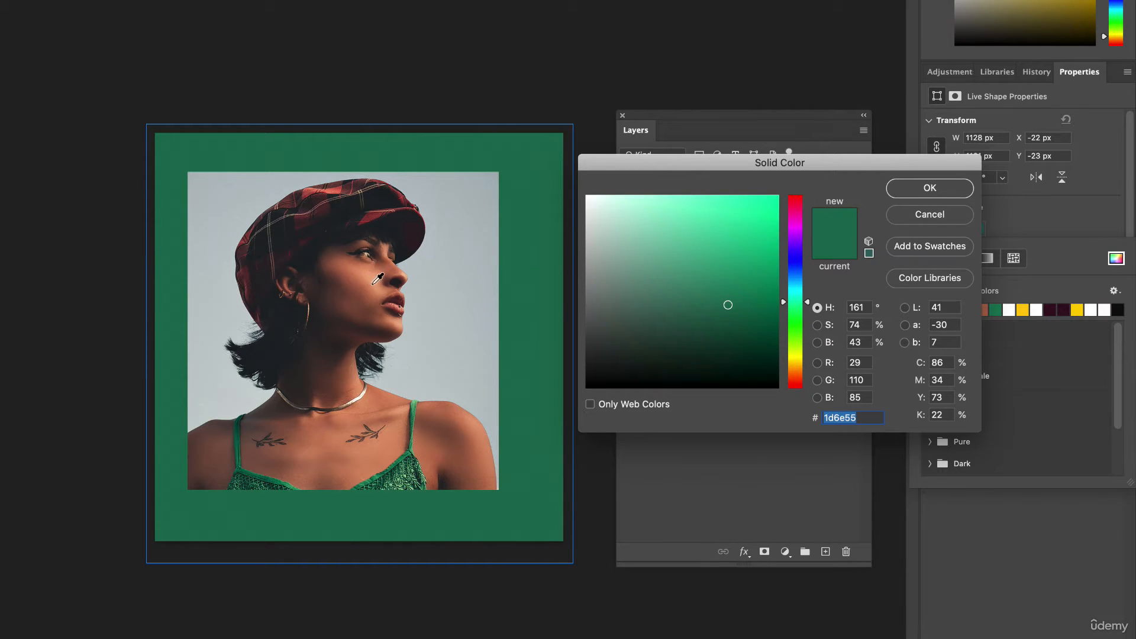
click(354, 302)
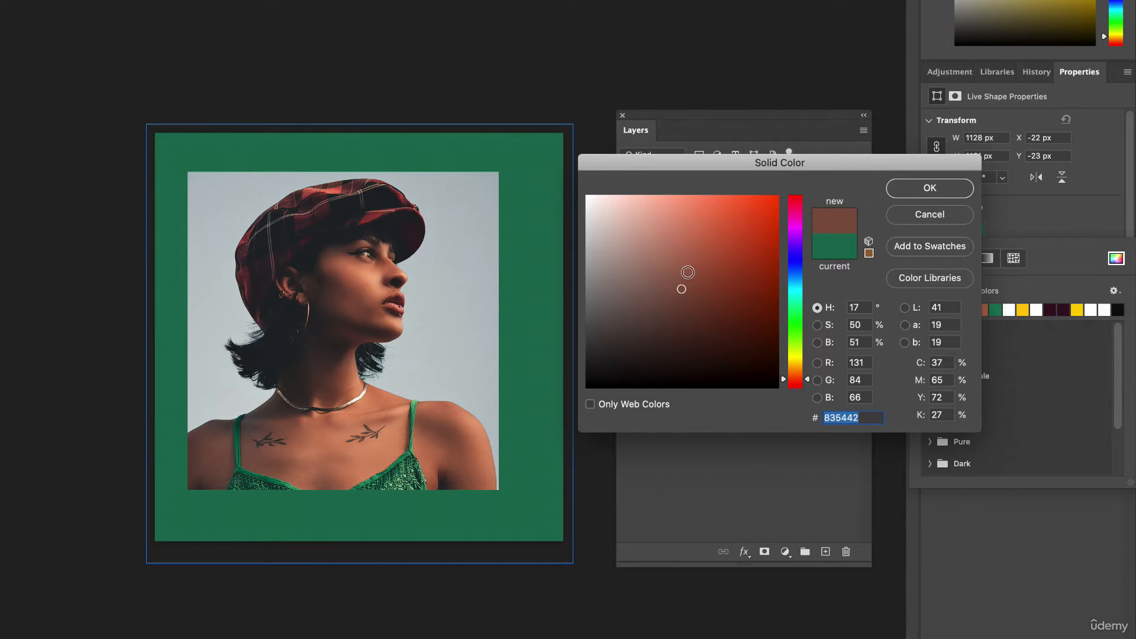
click(359, 296)
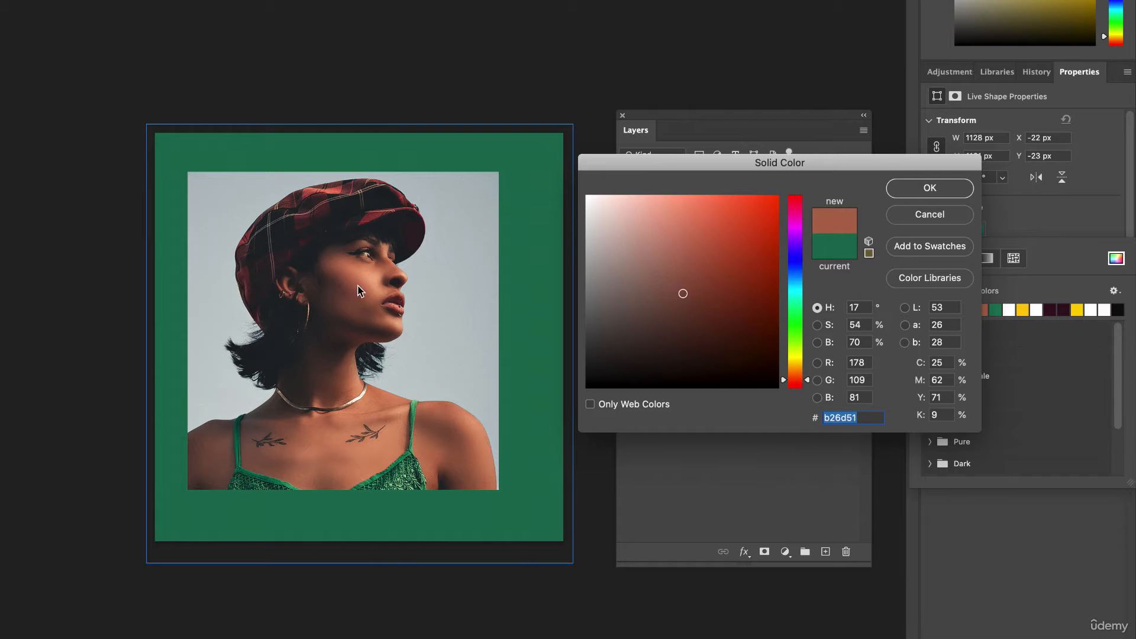
click(915, 185)
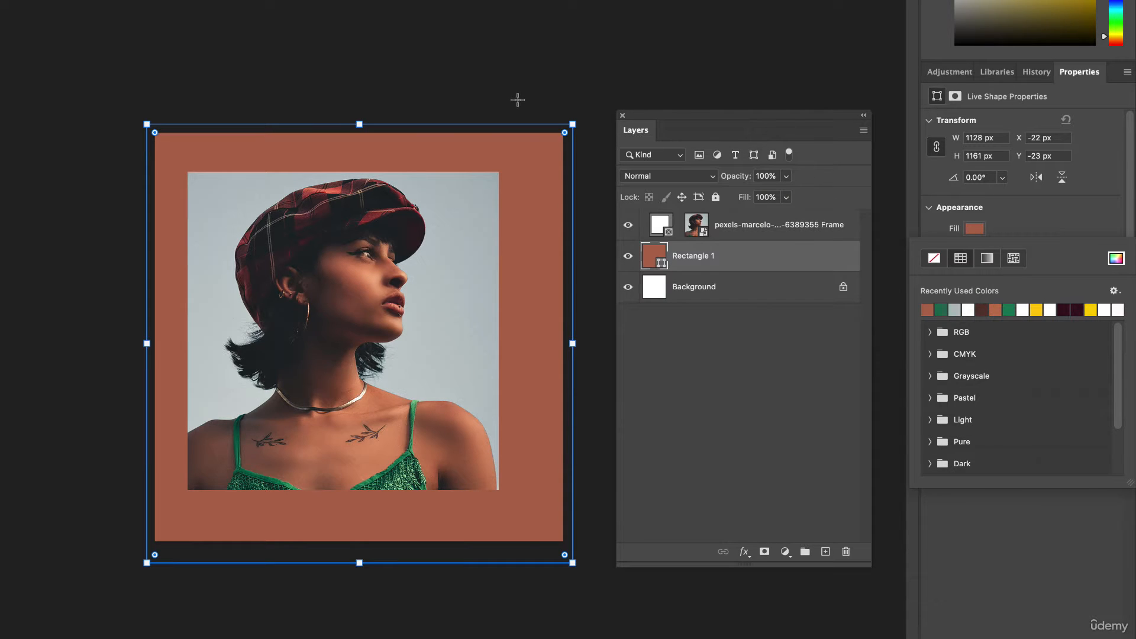
click(490, 52)
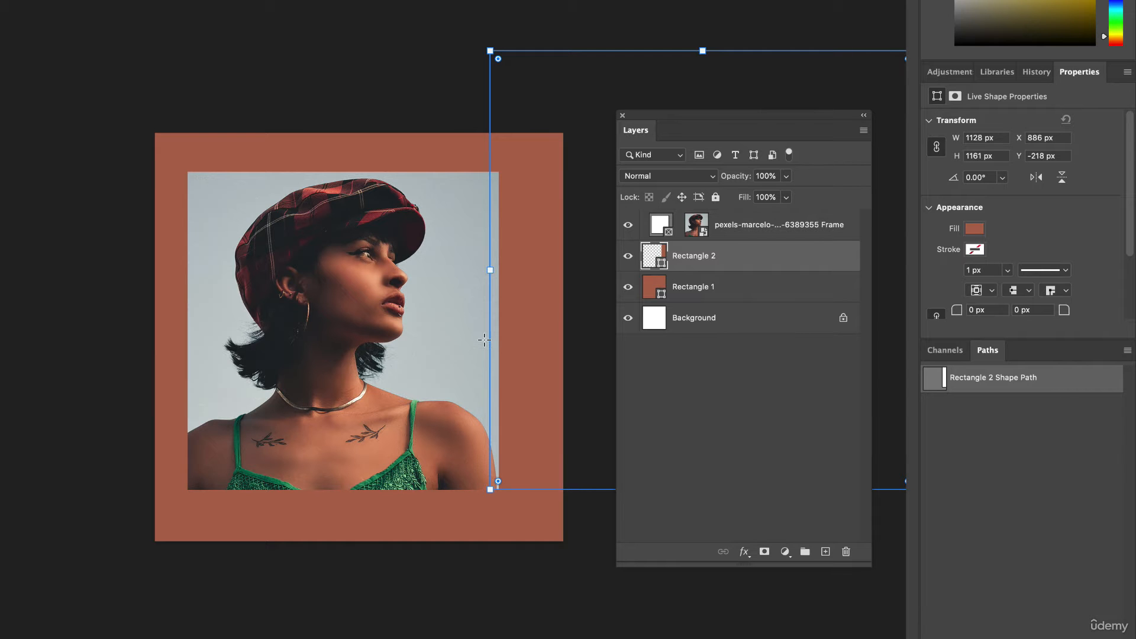
click(686, 287)
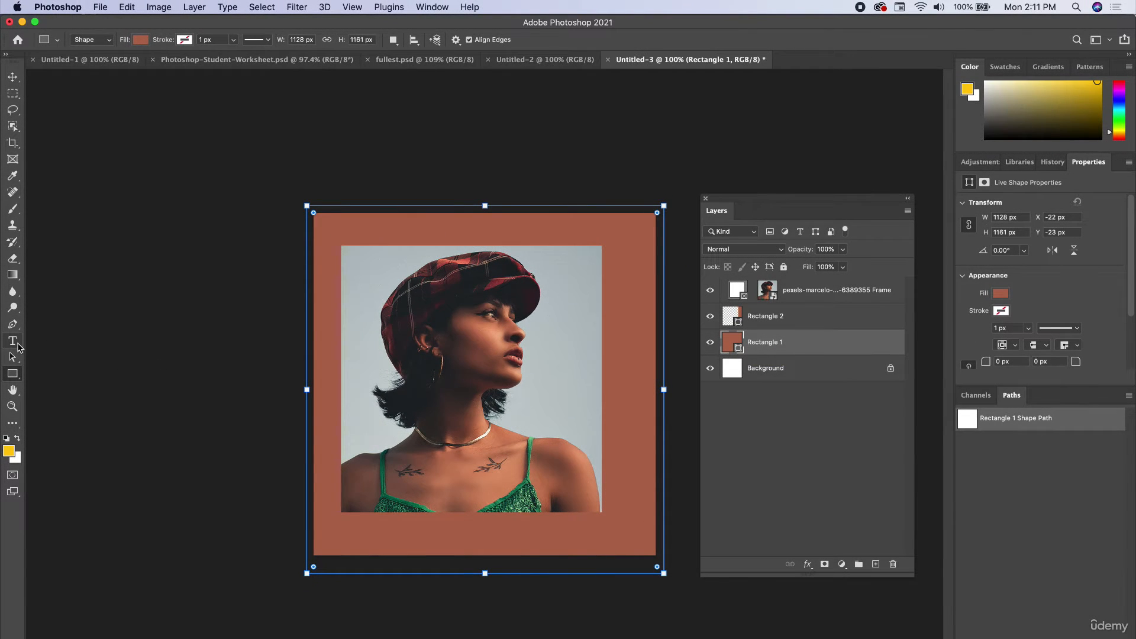
Add a text layer reading "live life to the" in white Open Sans Extrabold on the border below the portrait.
click(18, 345)
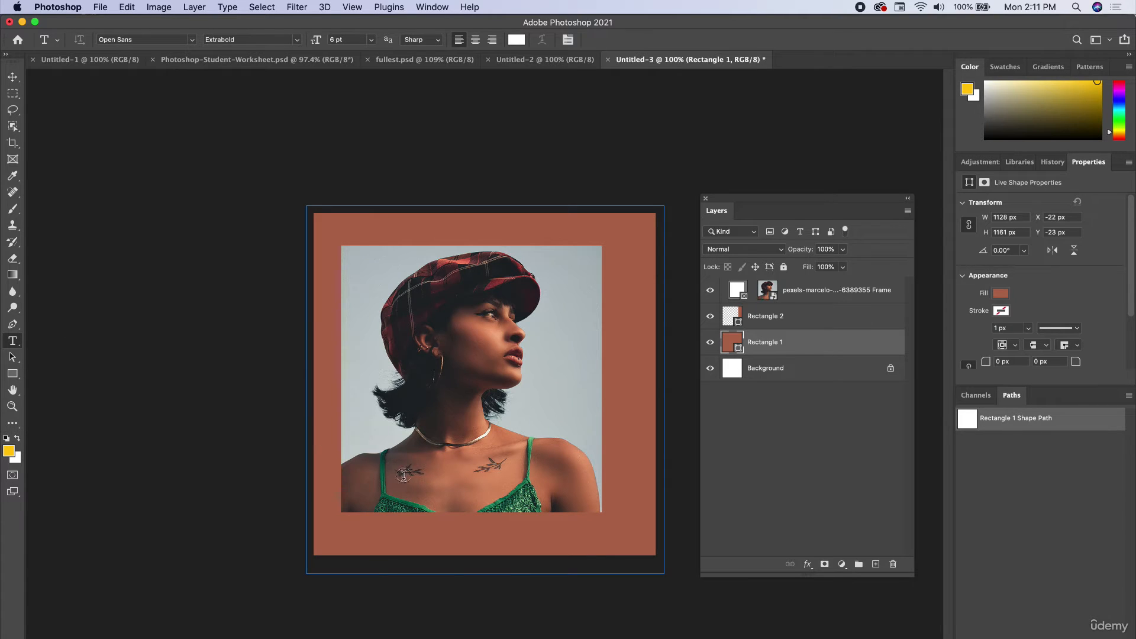
key(v)
click(89, 301)
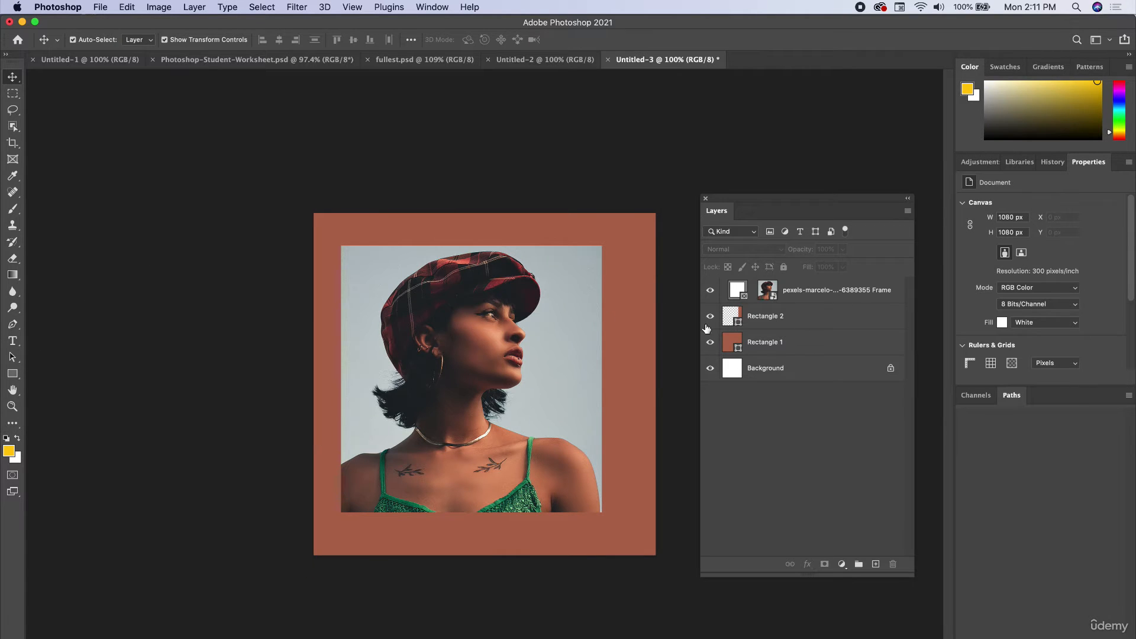
click(13, 341)
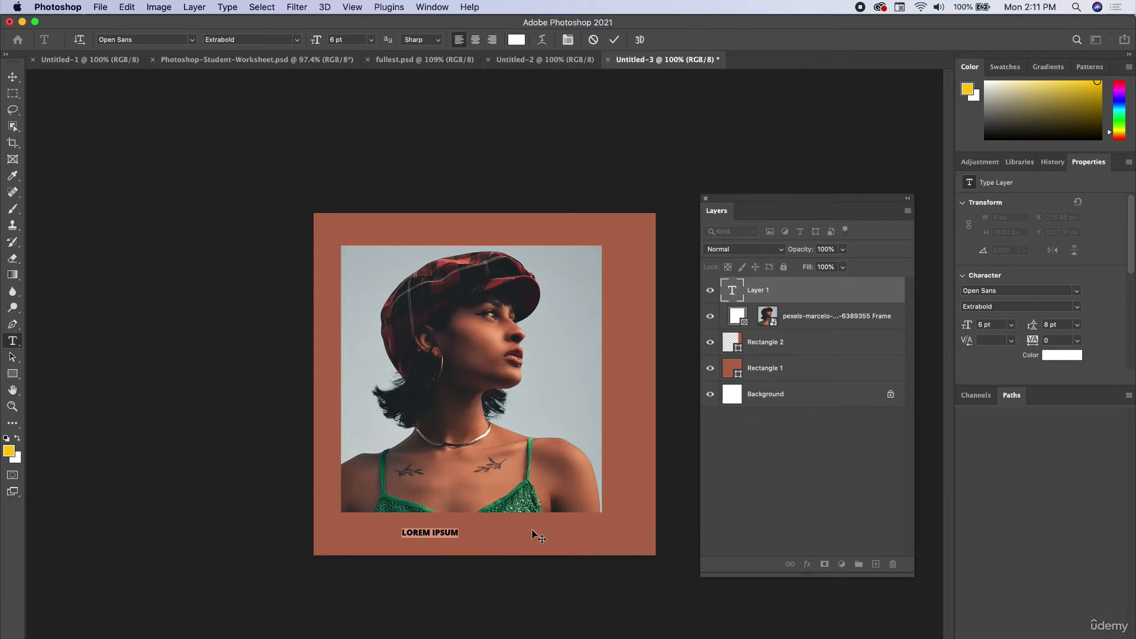
text(LIKE)
text(li)
text(ve life to the)
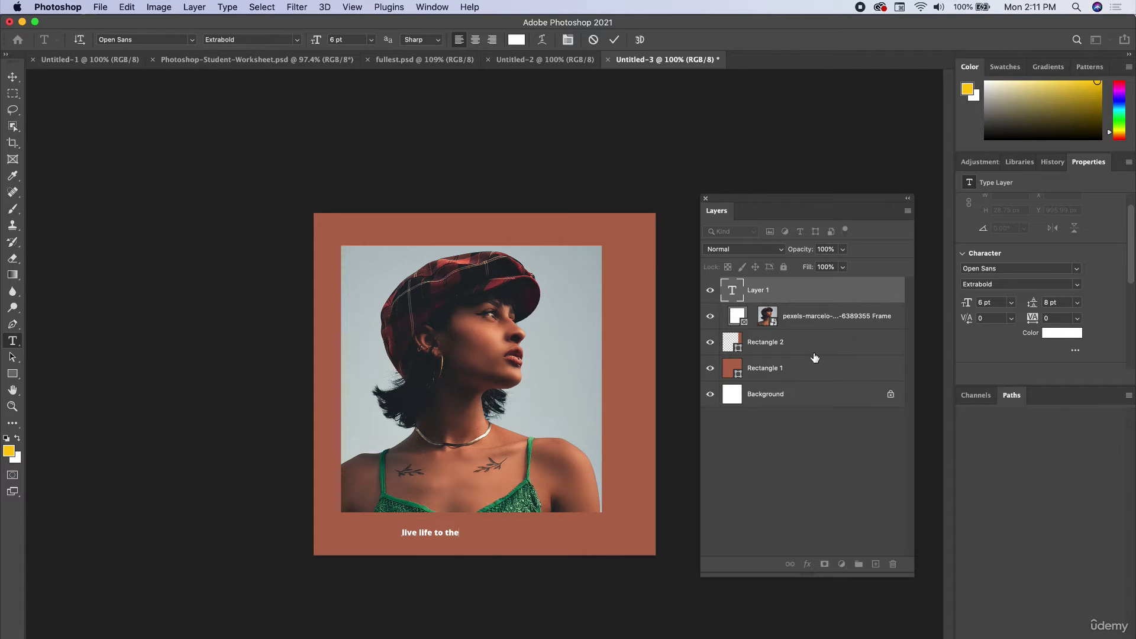
Enlarge the "live life to the" text to about 18.8 pt and place it across the lower part of the portrait.
click(13, 77)
drag(458, 531, 534, 478)
key(Return)
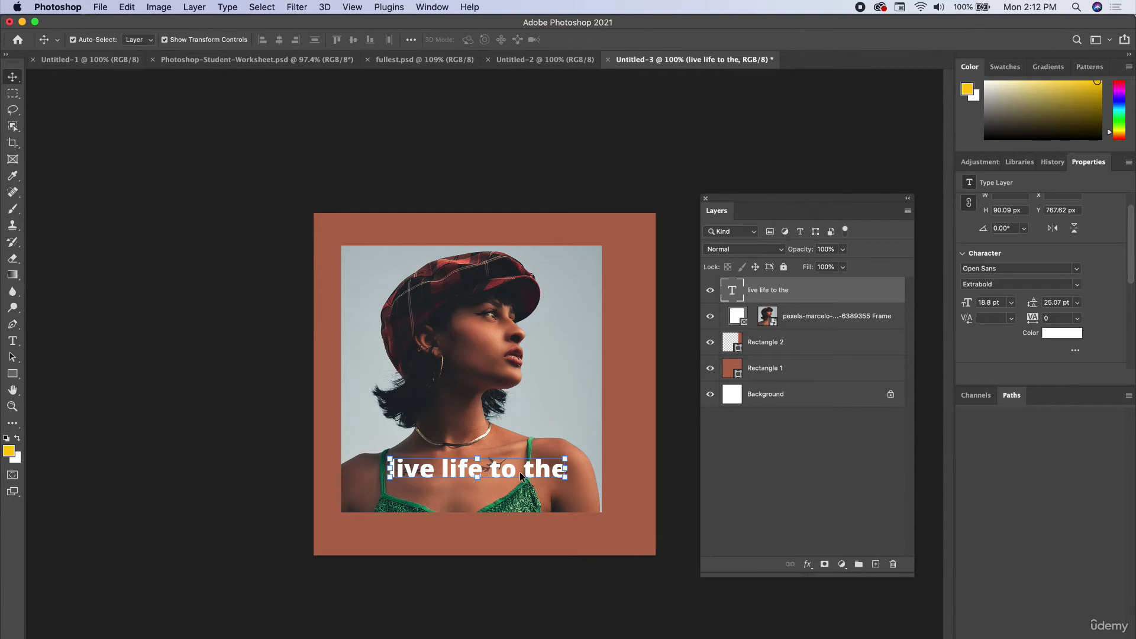
Duplicate the "live life to the" text directly beneath itself and change the copy's wording to "fullest".
alt+drag(512, 474, 513, 502)
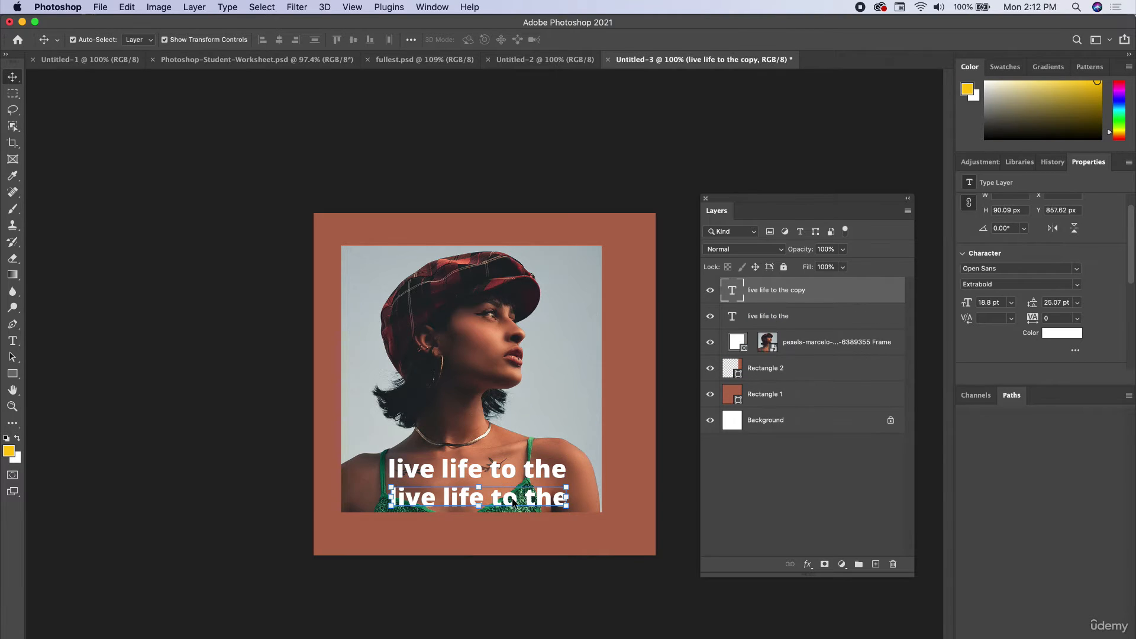
double_click(732, 290)
key(Escape)
double_click(734, 290)
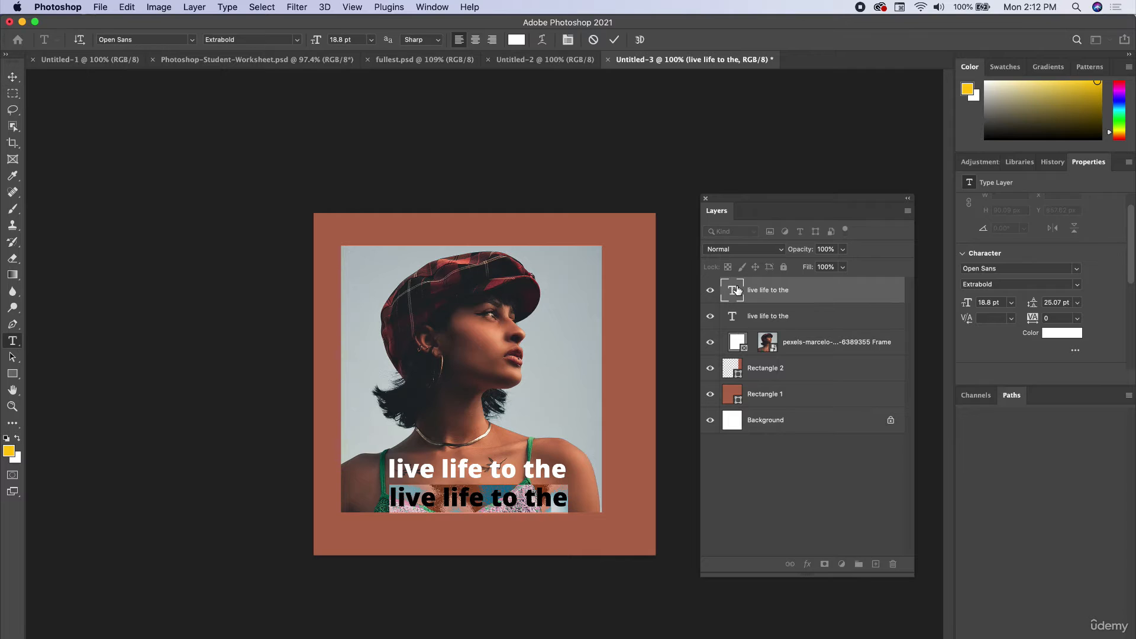
text(fullest)
key(Escape)
key(v)
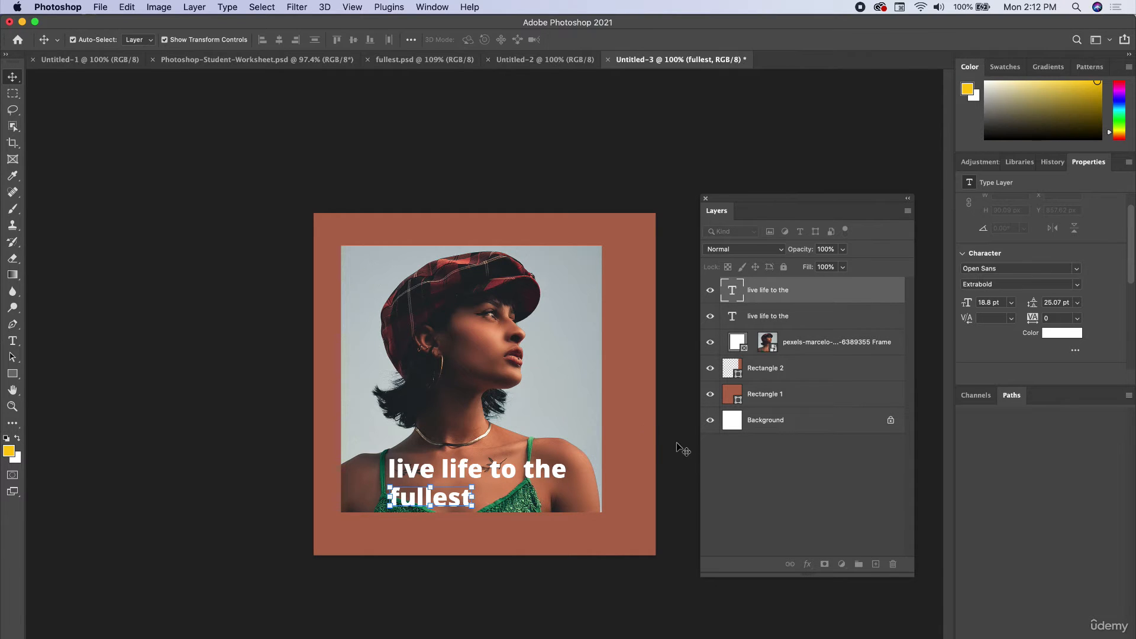
Scale the "fullest" text up to about 40 pt and place it overlapping the photo's lower-right corner.
drag(475, 484, 566, 453)
drag(550, 501, 600, 521)
key(Return)
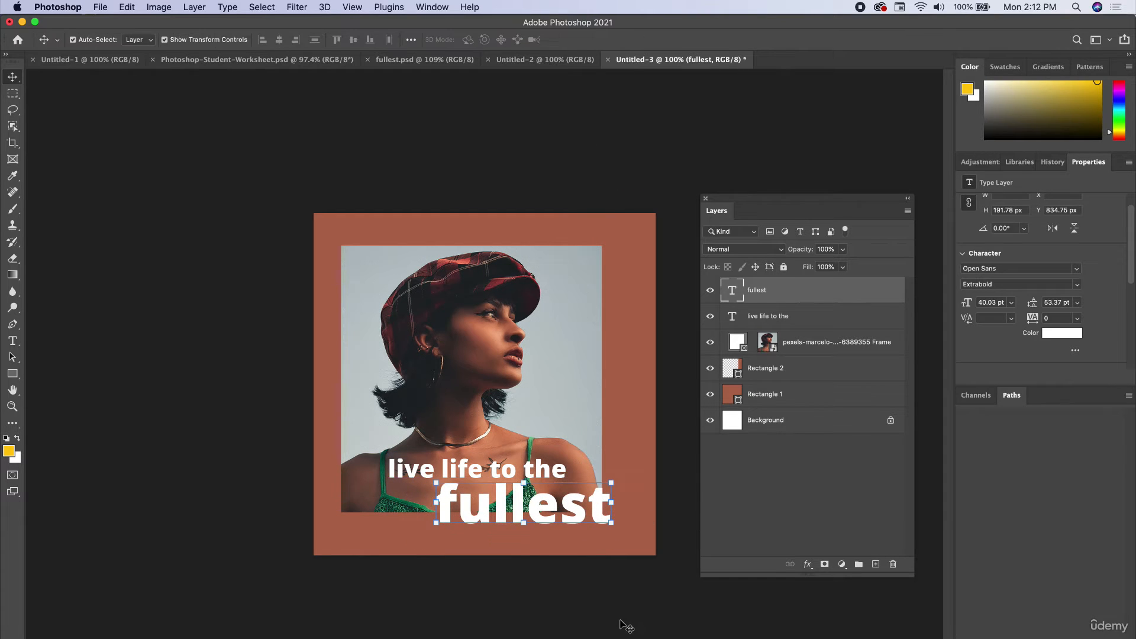
click(621, 620)
scroll(329, 307, up, 2)
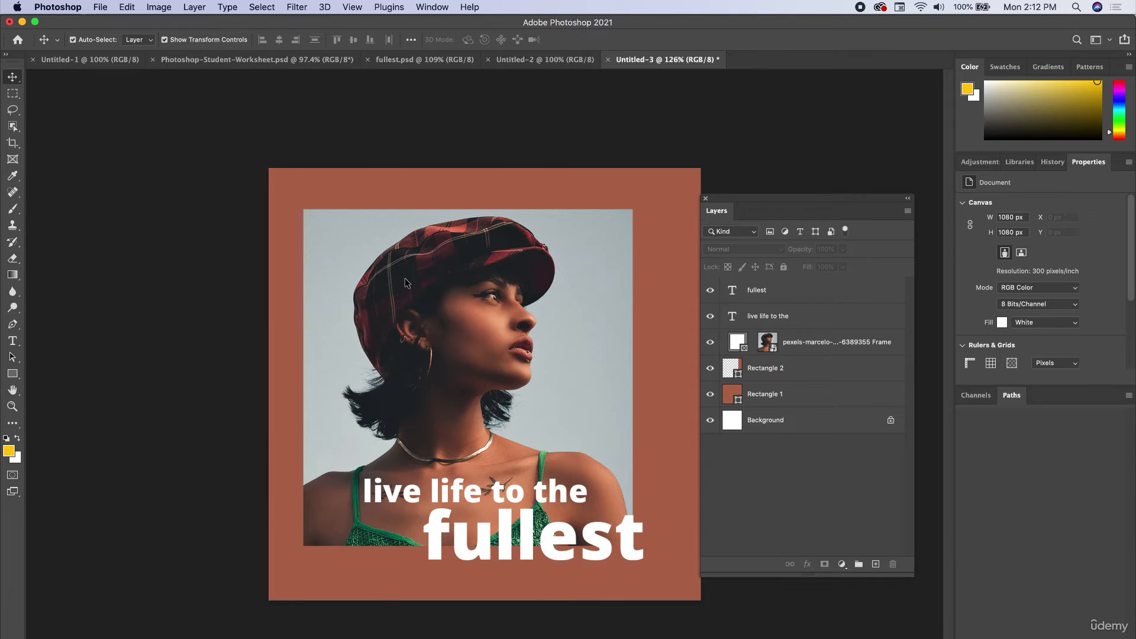
mouse_move(533, 533)
mouse_down()
mouse_move(515, 535)
mouse_move(562, 545)
mouse_move(539, 535)
mouse_up()
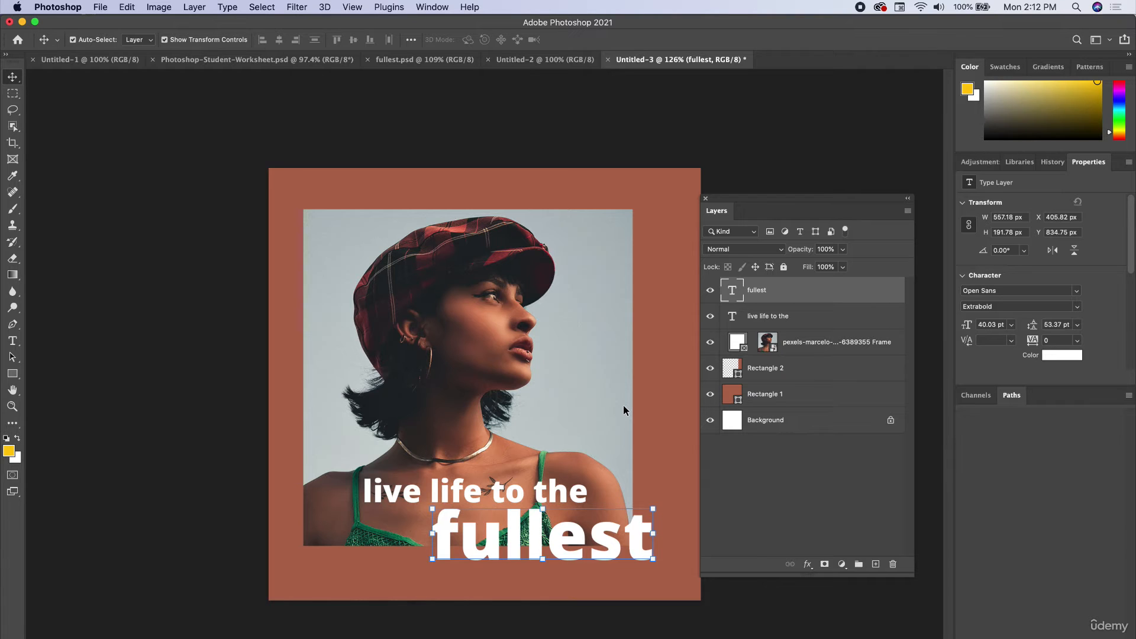
Set the "fullest" text in All Caps and shift it slightly down and left so the word fits on the canvas.
click(388, 499)
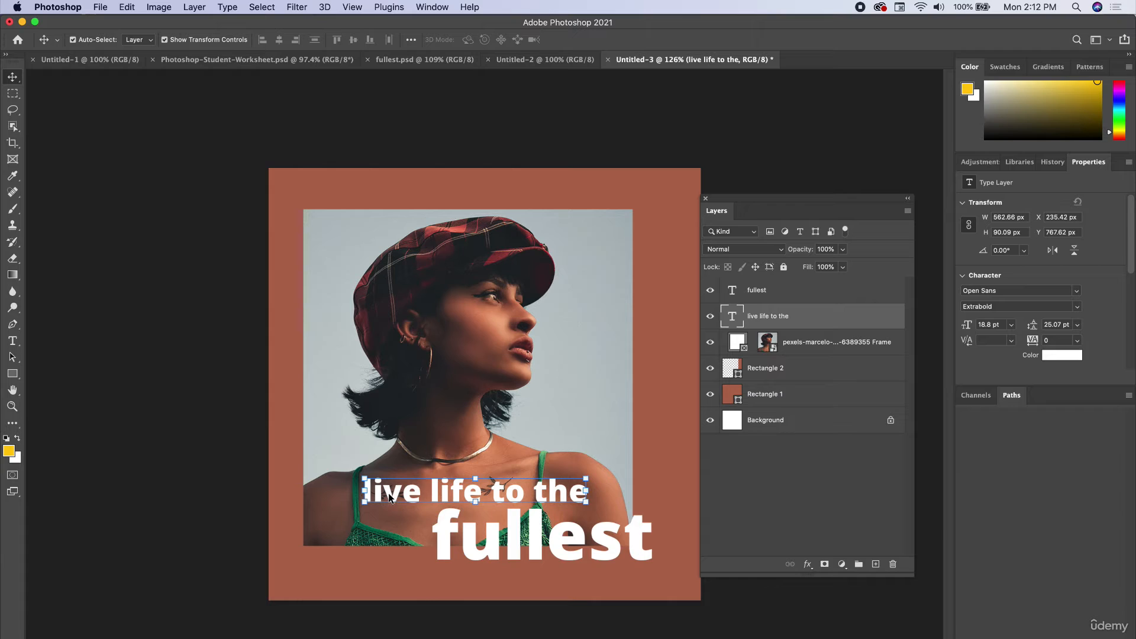
click(507, 547)
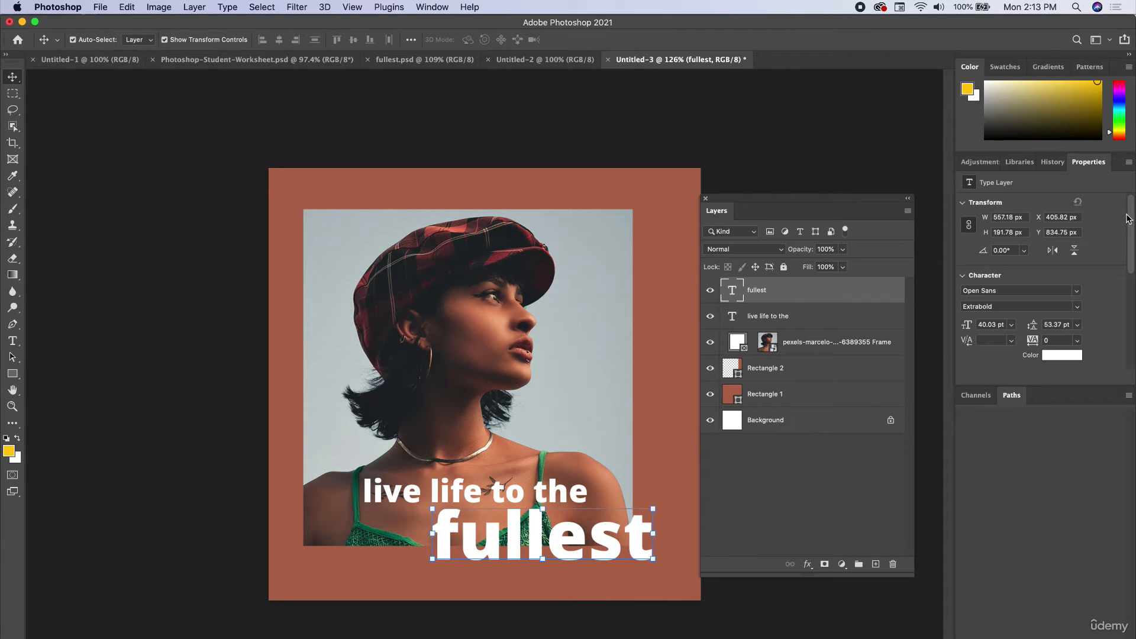
drag(1131, 215, 1131, 291)
click(969, 303)
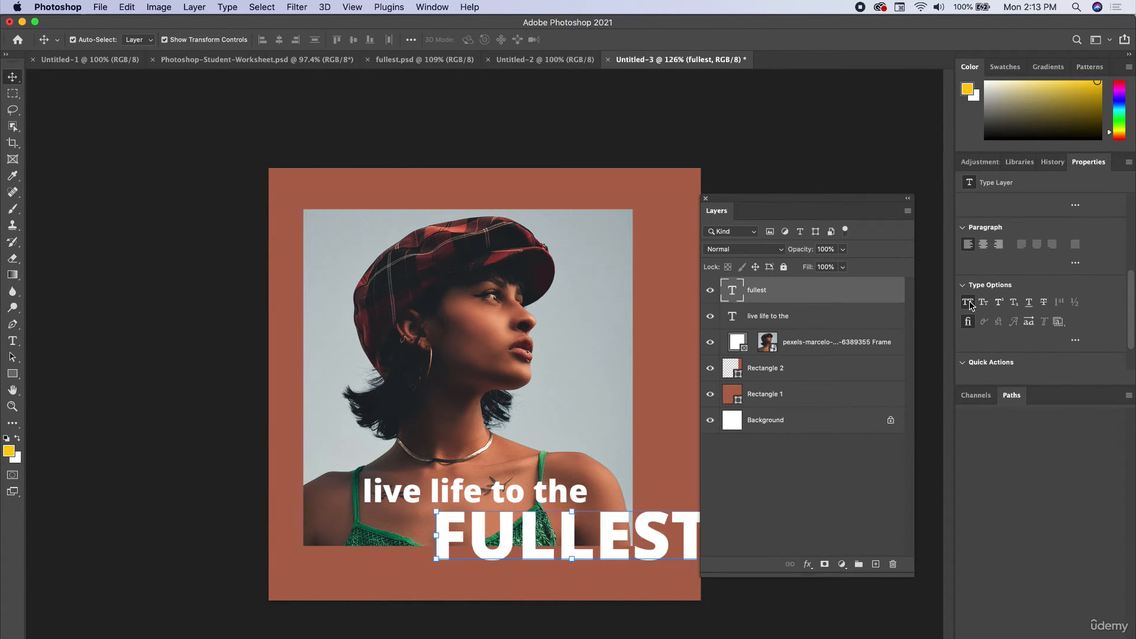
drag(653, 541, 620, 549)
Set the "live life to the" line in All Caps and lower it to sit just above FULLEST.
click(509, 490)
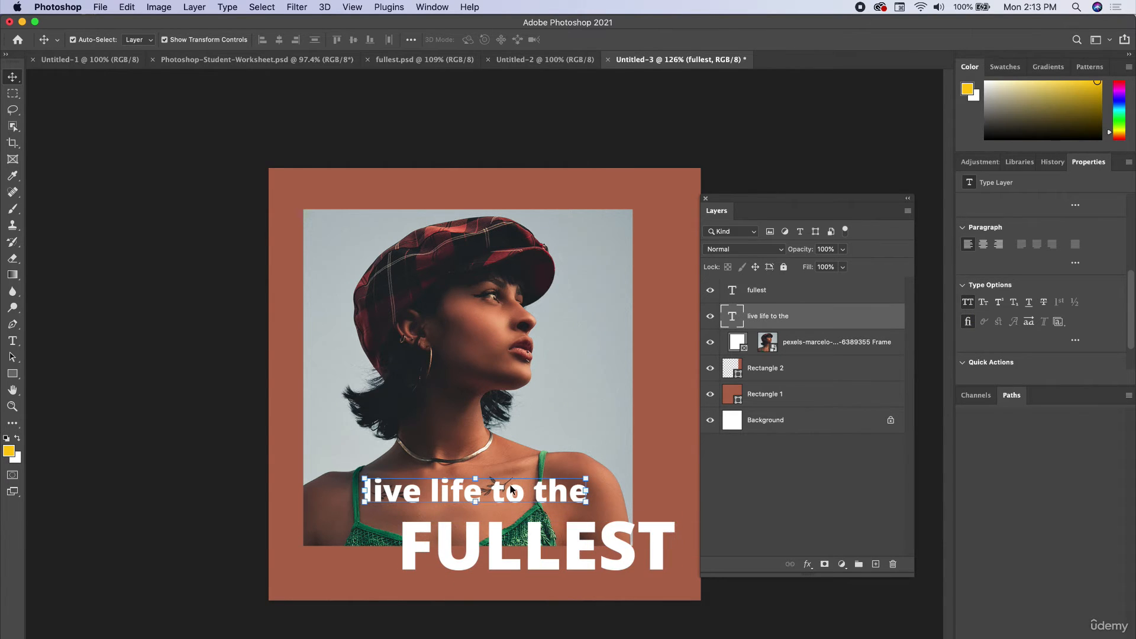
click(971, 305)
drag(573, 494, 571, 507)
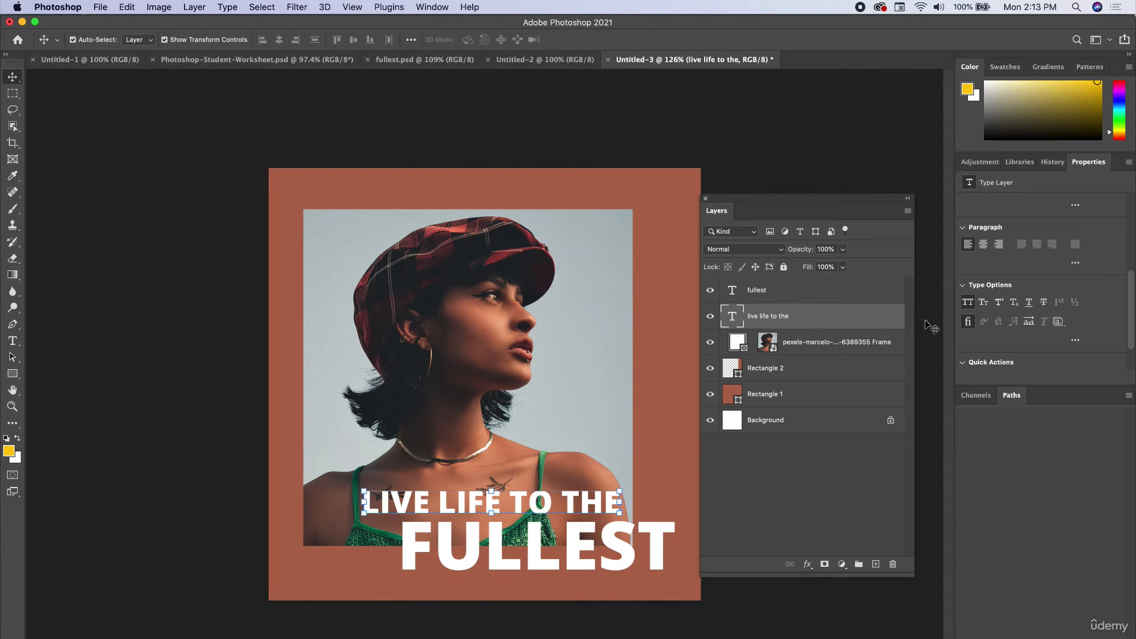
Change the font style of the "live life to the" line to SemiBold and deselect the layer.
double_click(735, 321)
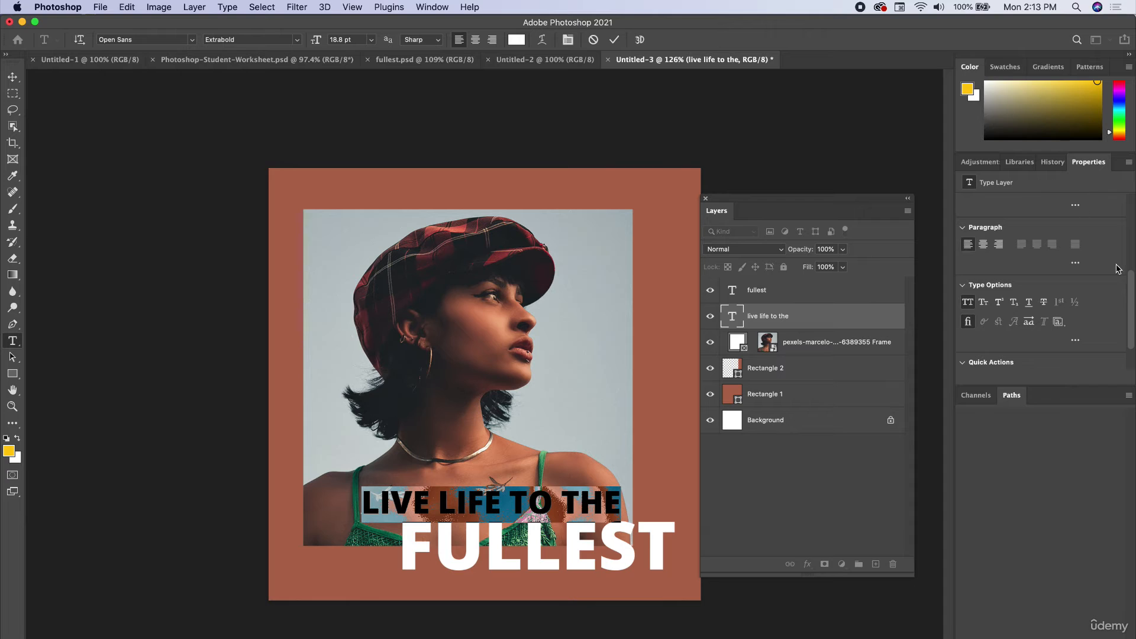
drag(1130, 300, 1130, 221)
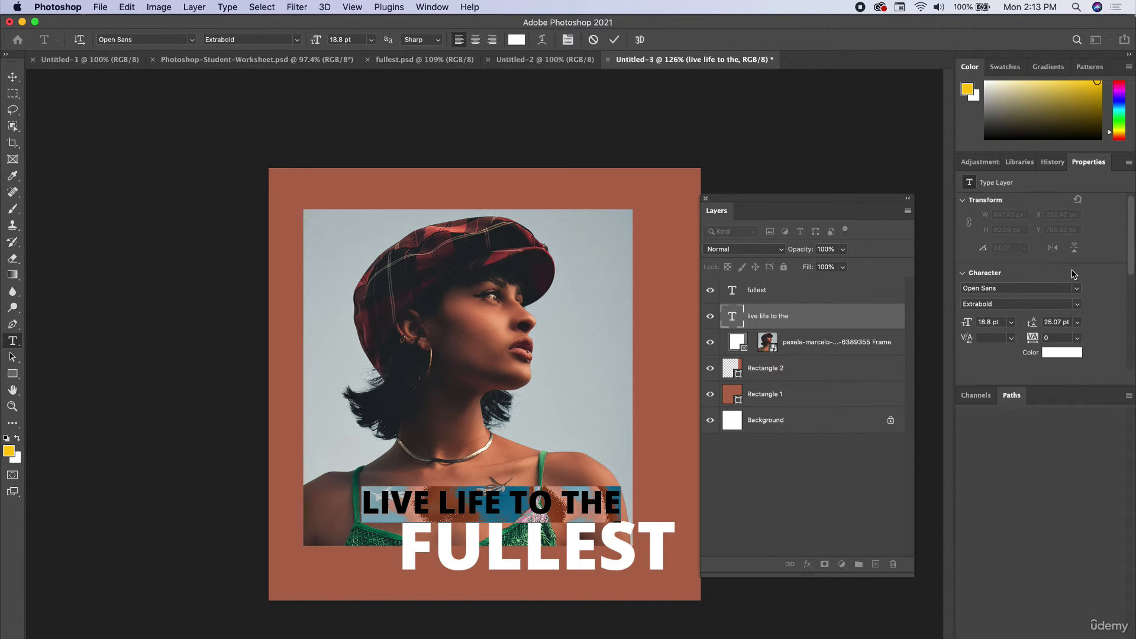
click(1076, 304)
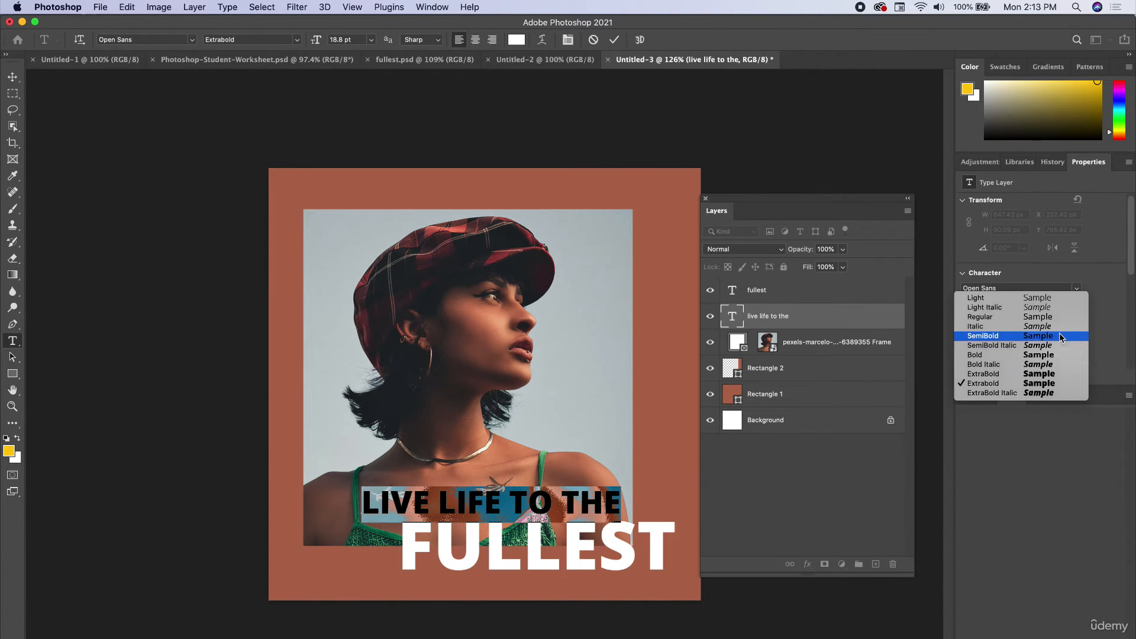
click(1060, 337)
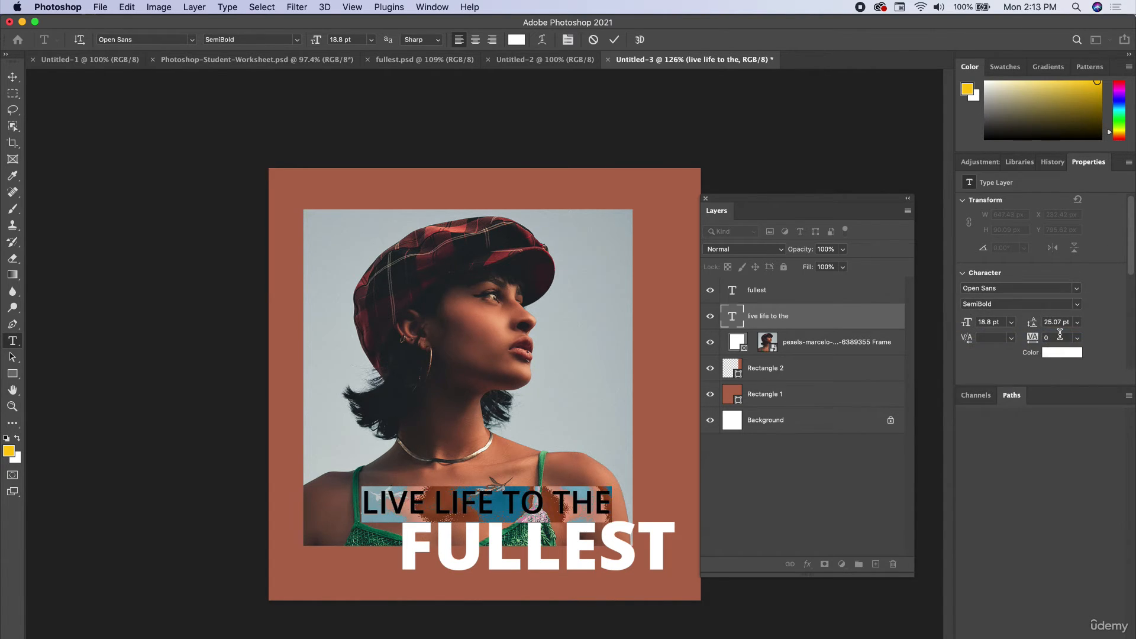
click(13, 77)
click(111, 244)
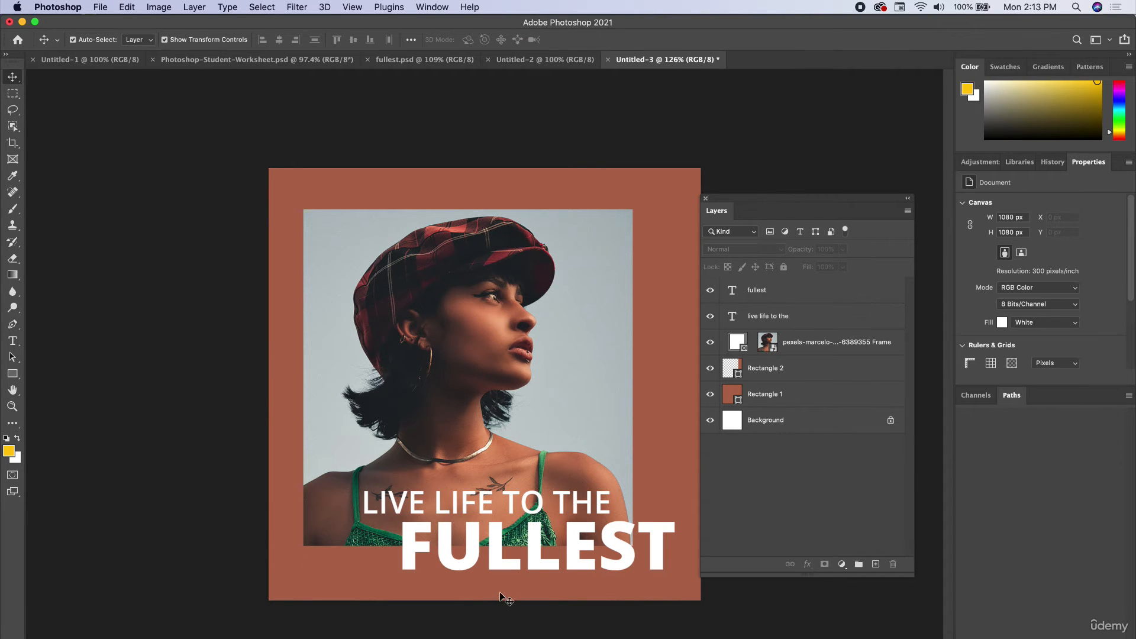
Shift both text lines slightly left over the portrait's lower edge and deselect them.
drag(560, 509, 552, 508)
mouse_move(581, 545)
mouse_down()
mouse_move(568, 544)
mouse_move(579, 544)
mouse_up()
click(225, 453)
drag(429, 543, 457, 550)
click(132, 411)
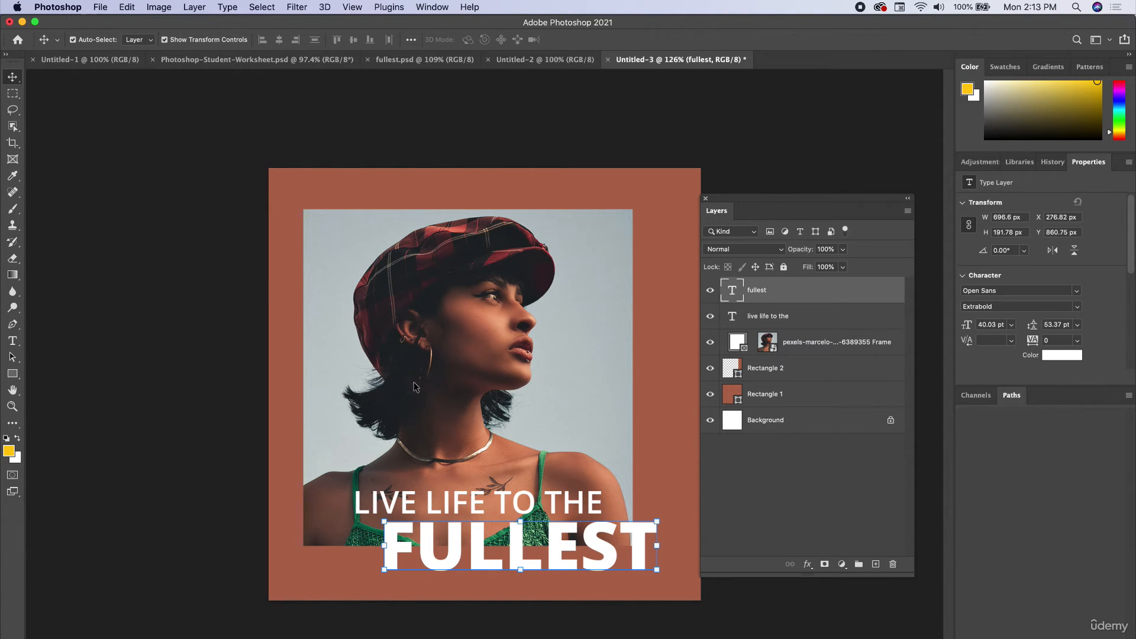
click(208, 416)
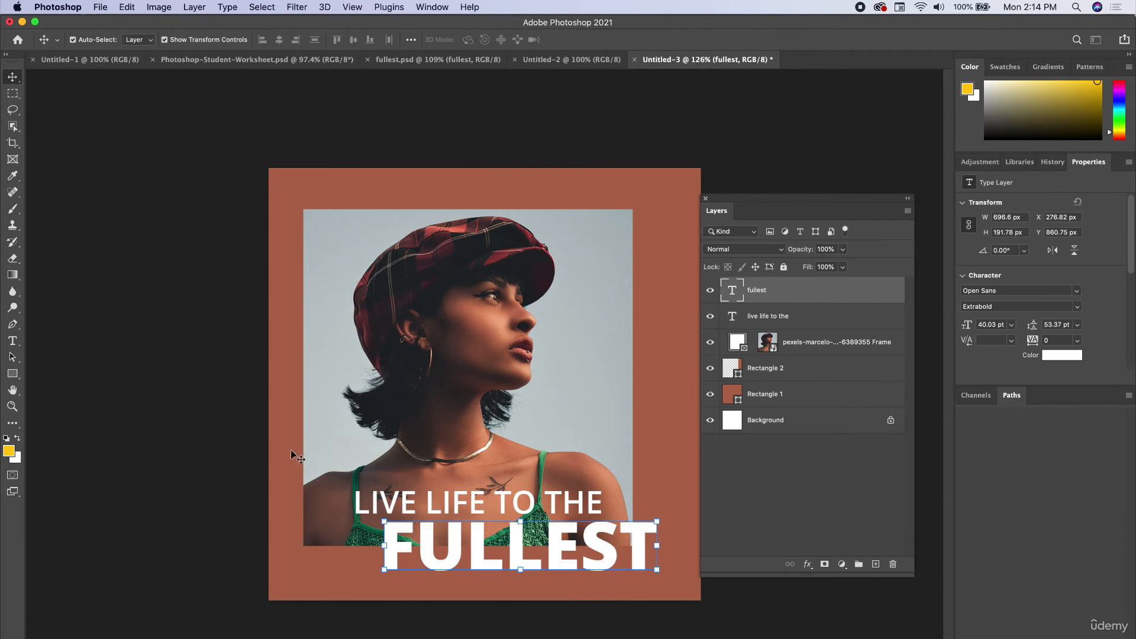
click(191, 434)
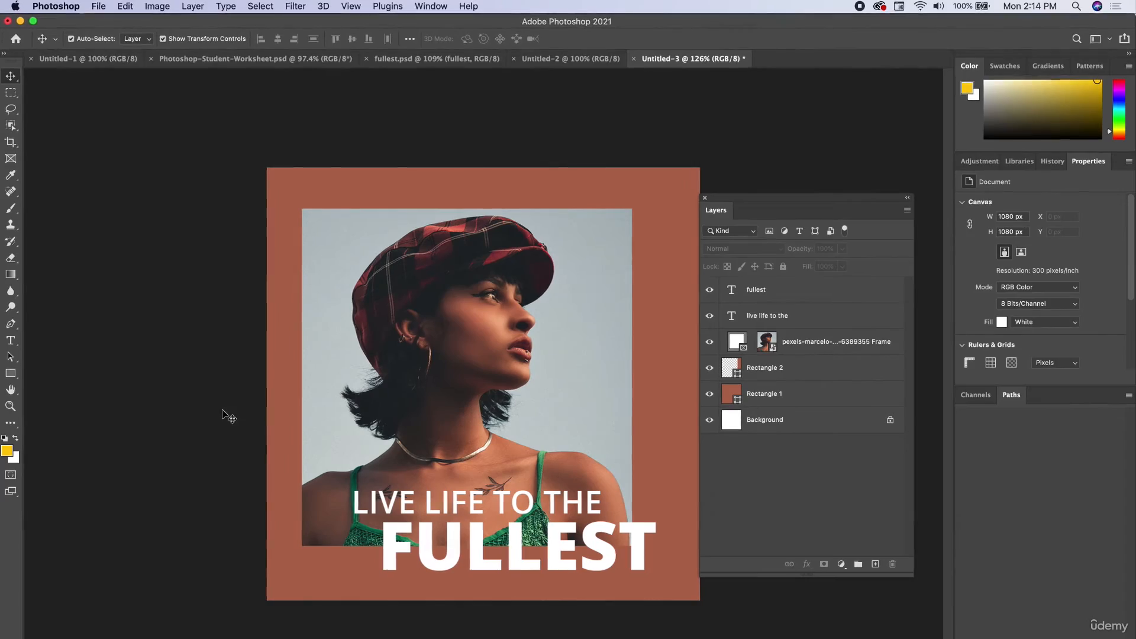
Set the tracking of the "live life to the" line to 200.
click(482, 507)
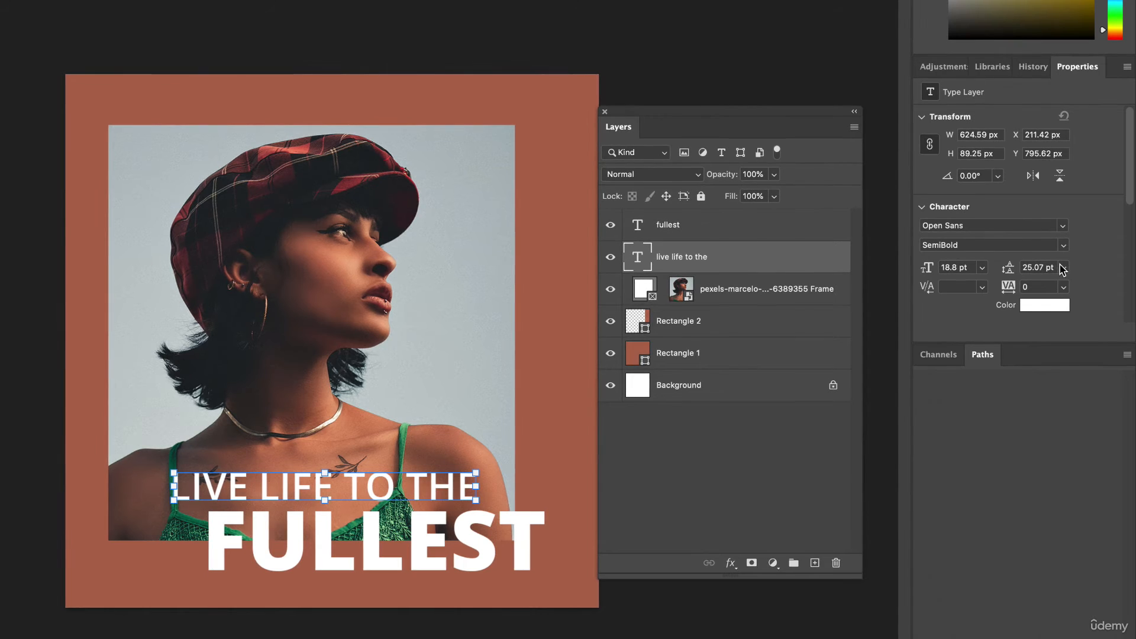
scroll(1040, 286, down, 1)
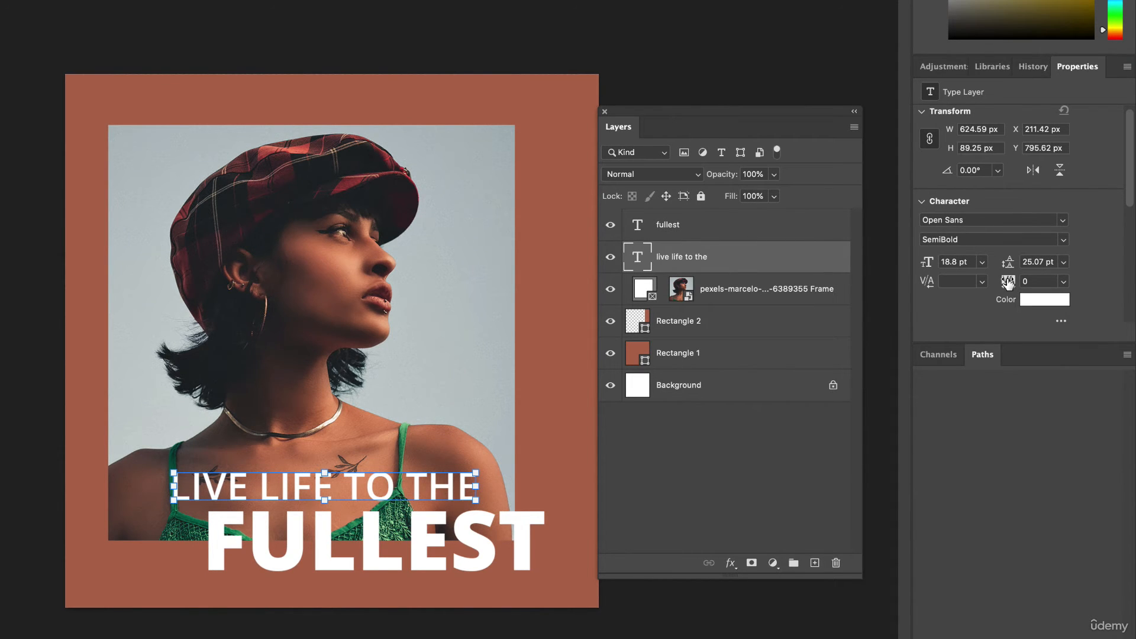
click(1063, 282)
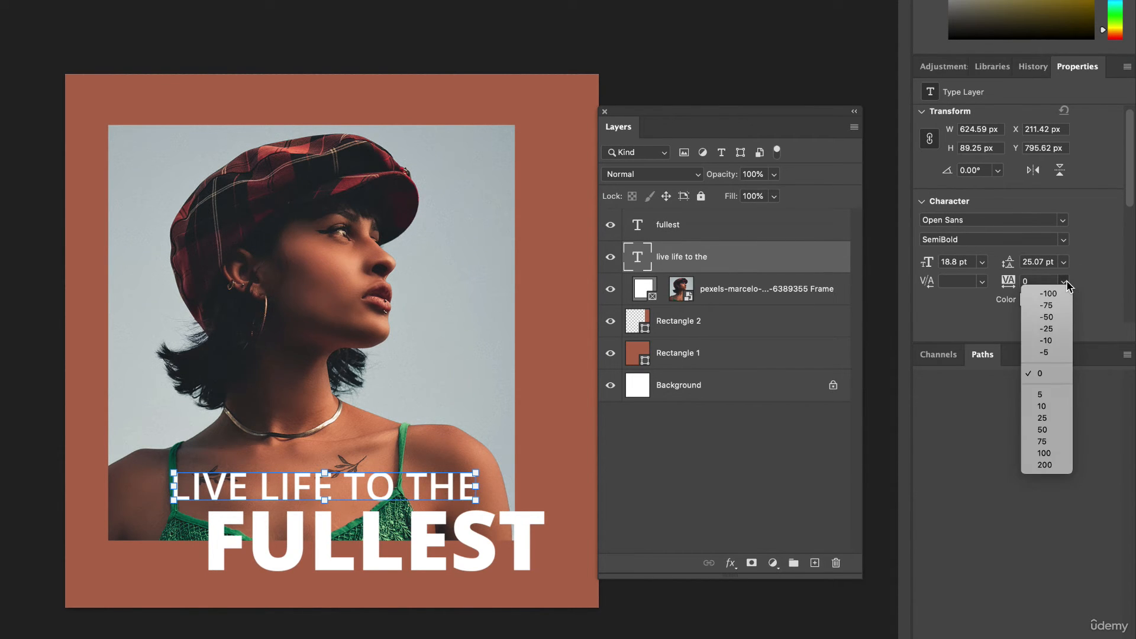
click(1056, 465)
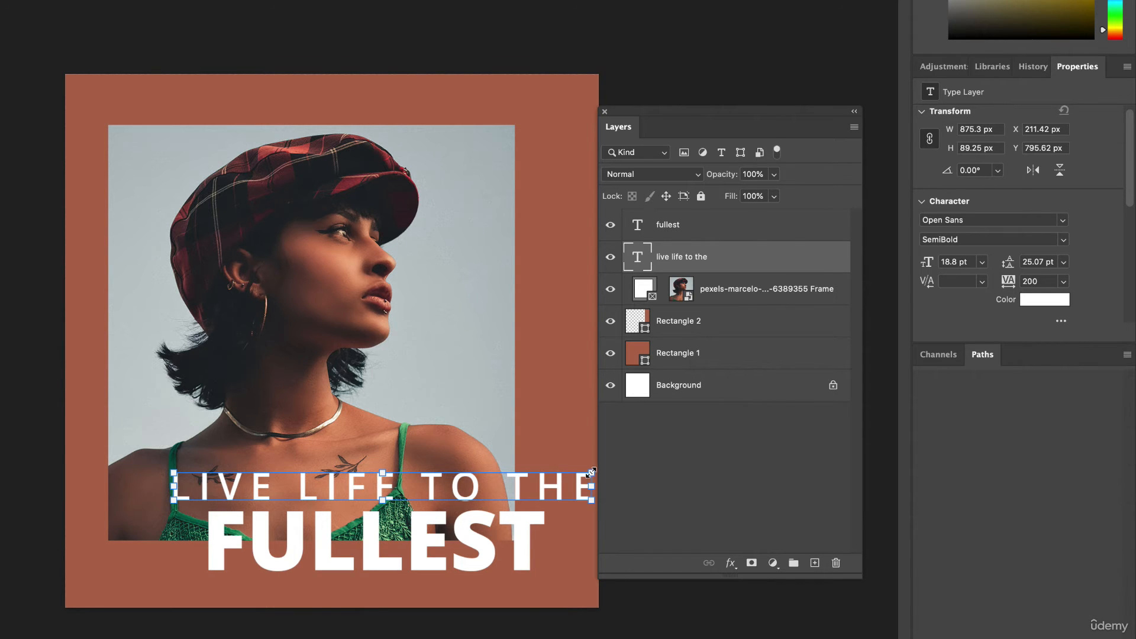
Scale the widened "live life to the" line down to about 16.25 pt and move it left within the photo.
mouse_move(592, 473)
mouse_down()
mouse_move(577, 470)
mouse_move(594, 468)
mouse_up()
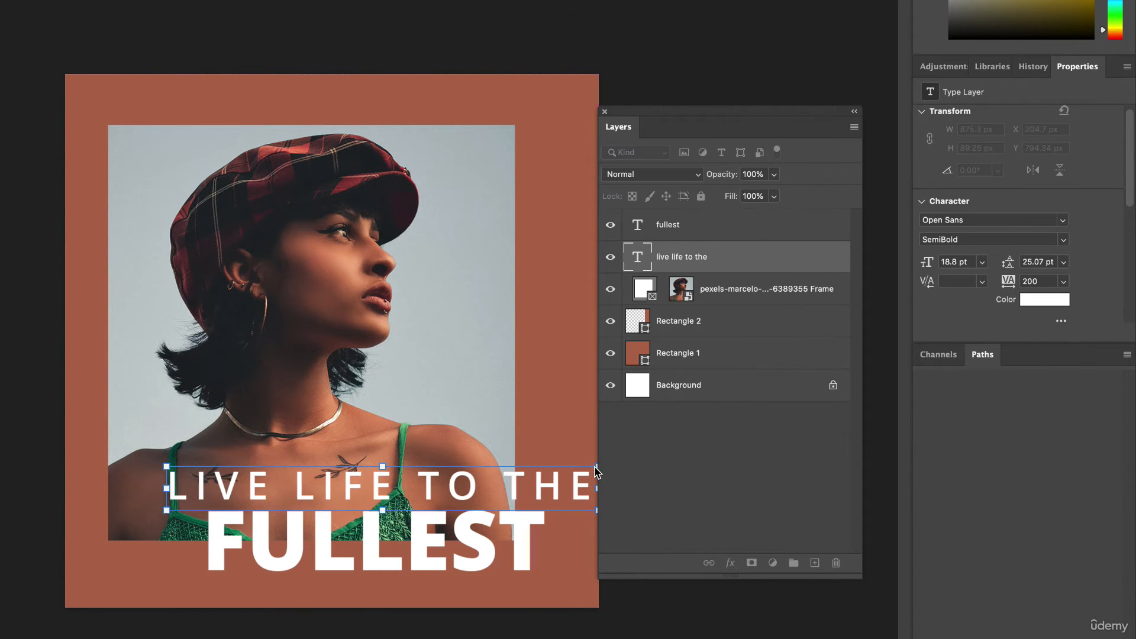
drag(167, 466, 224, 472)
drag(287, 488, 237, 489)
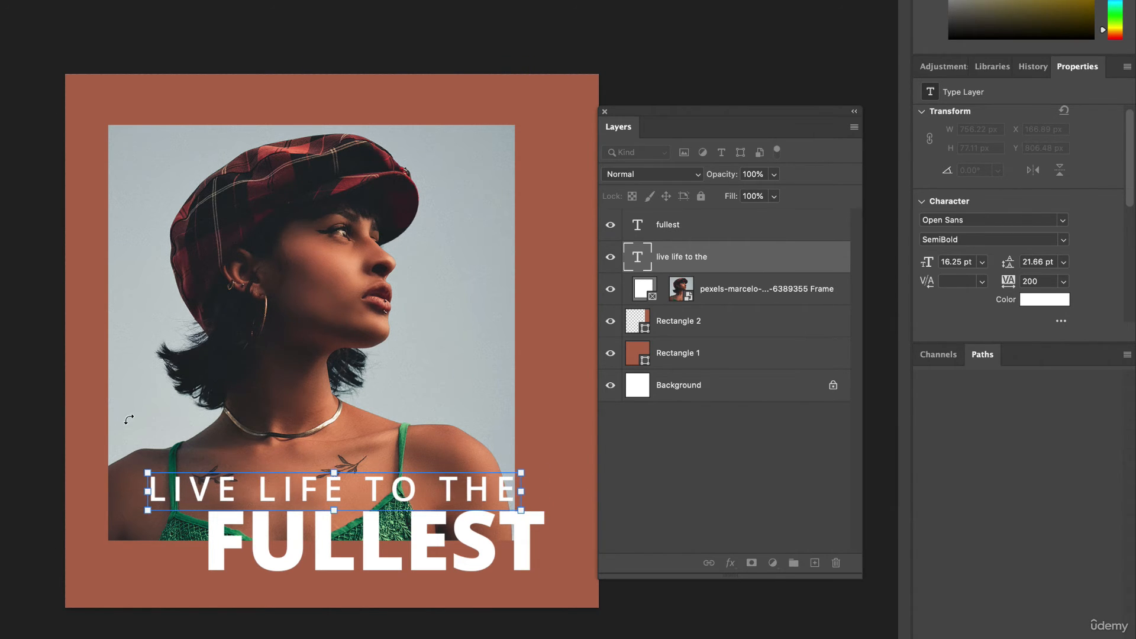
key(Right)
Nudge the "live life to the" line 5 px right so its end meets the photo's right edge.
key(super+plus)
key(super+plus)
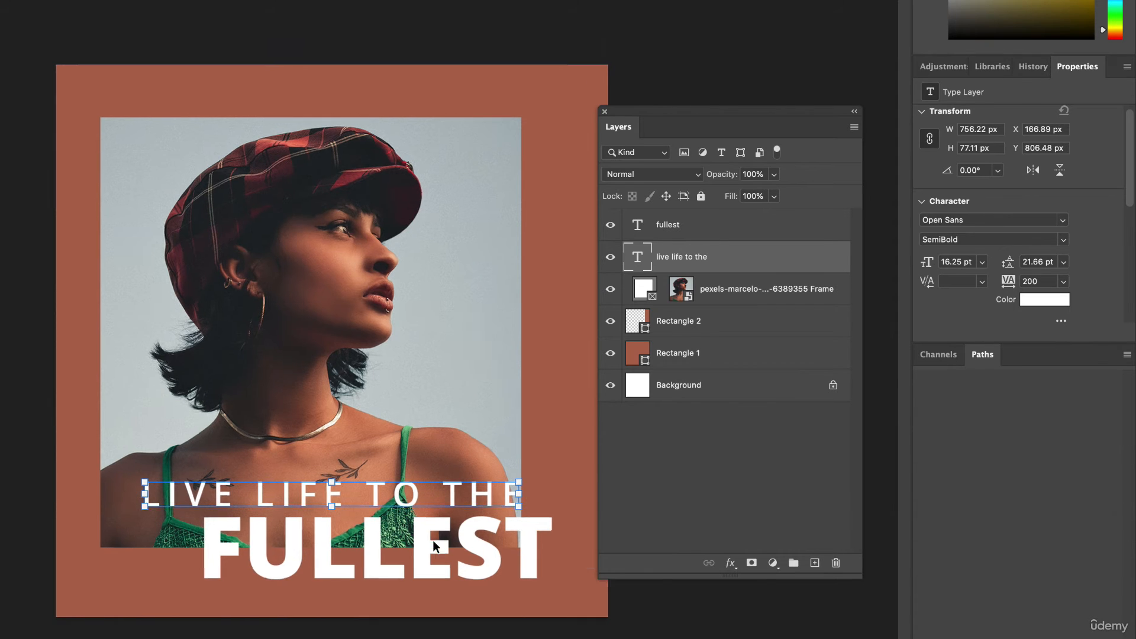
scroll(432, 540, right, 3)
scroll(432, 540, down, 2)
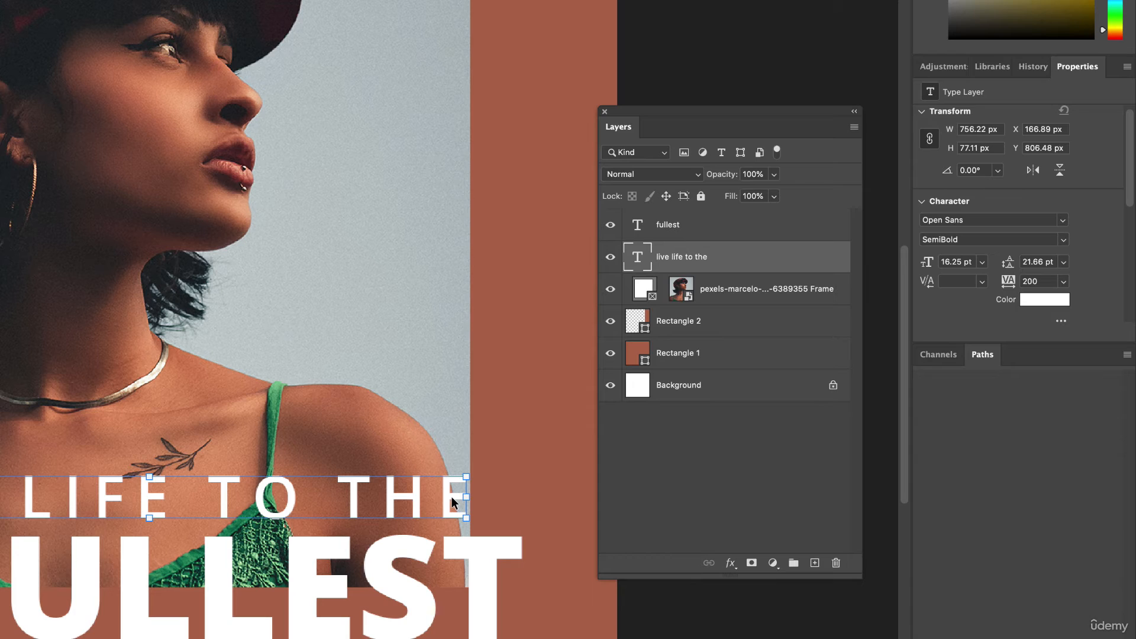
key(Right)
key(Right)
key(Right)
key(Right)
key(Right)
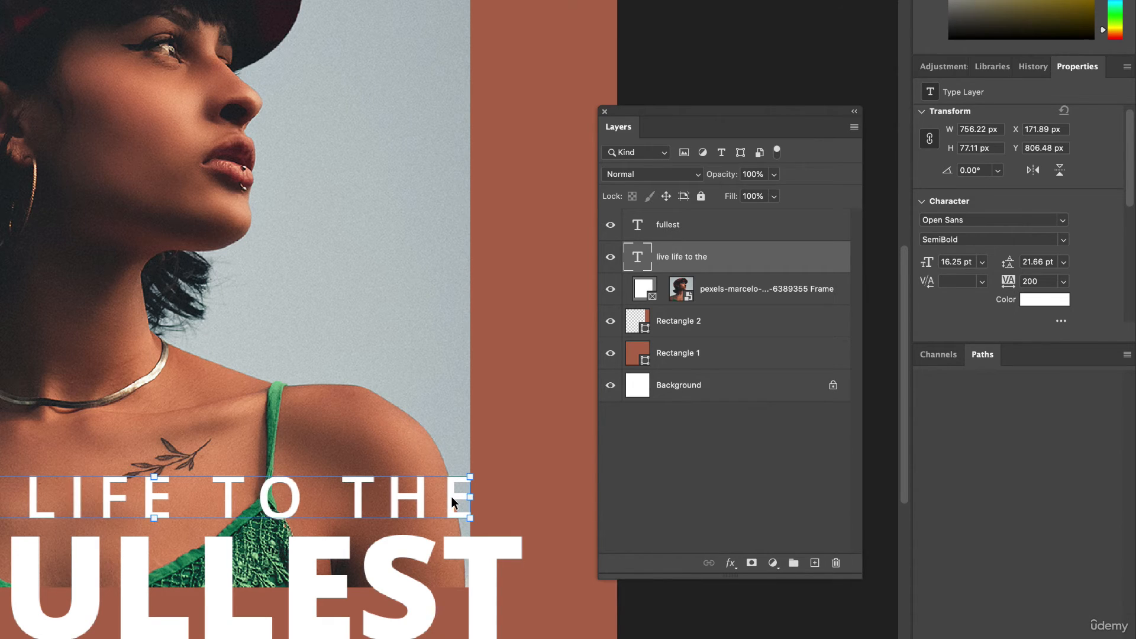
Move the "live life to the" line up and left, and nudge it back right to about X 149 px, Y 796 px.
drag(452, 496, 429, 484)
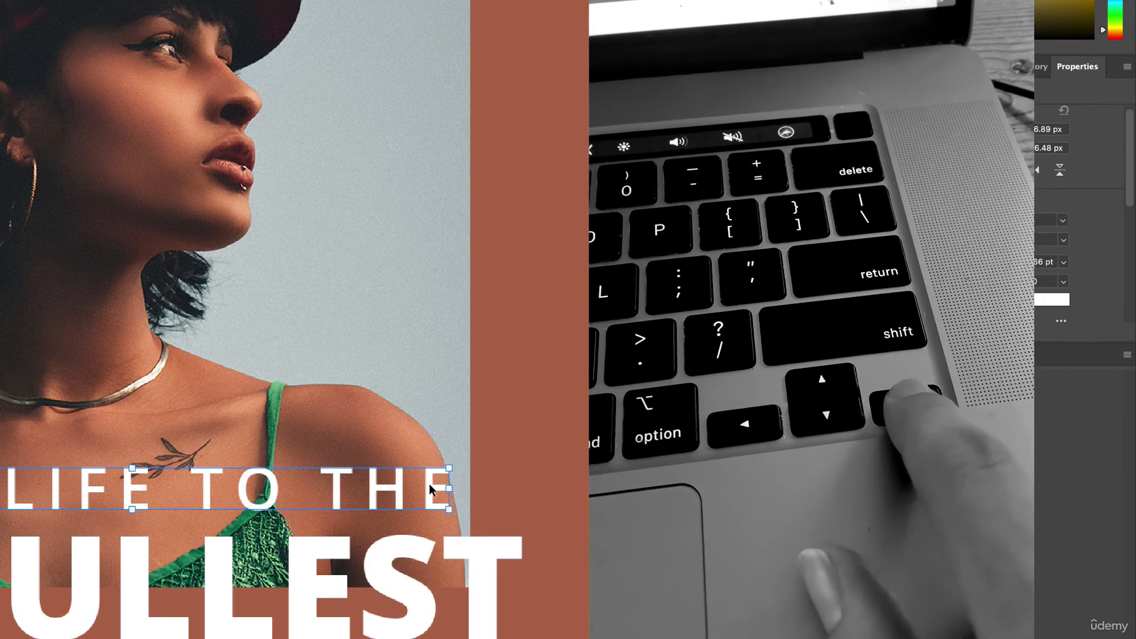
key(Right)
key(Right)
key(Right)
key(Right)
key(Right)
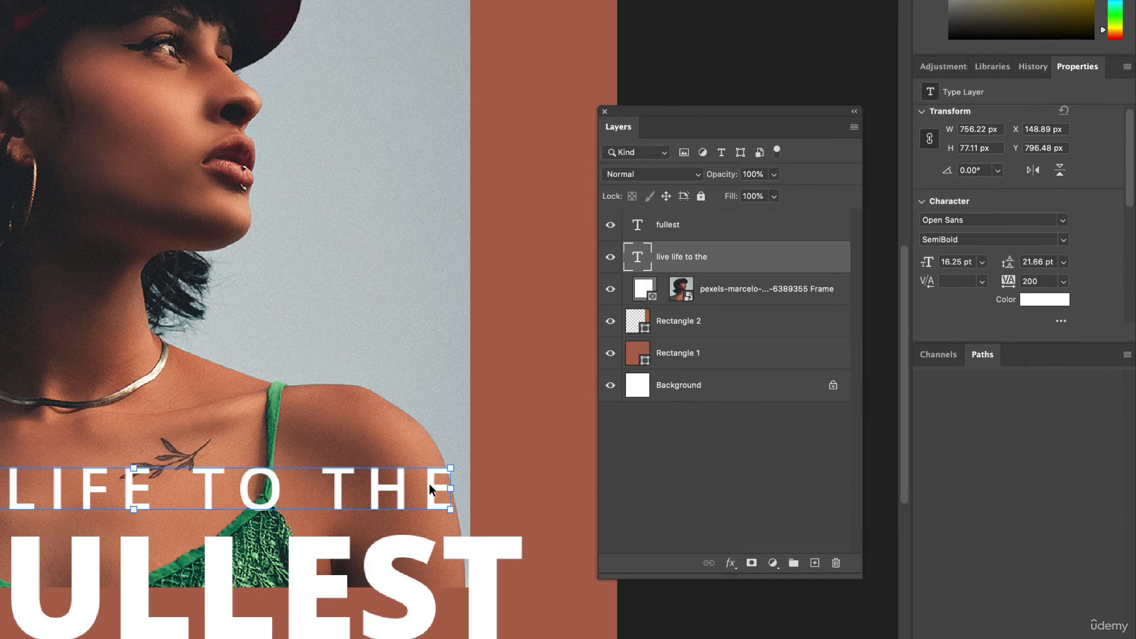
Nudge the "live life to the" line right to about X 177 px and slightly down, aligning its end with the photo's right edge.
key(Right)
key(Right)
key(Right)
key(Right)
key(Right)
key(Down)
key(Down)
key(Down)
key(Down)
key(Up)
key(Up)
key(Right)
key(Right)
key(Right)
key(Right)
key(Right)
key(Right)
key(Right)
key(Right)
key(Right)
key(Right)
key(Right)
key(Right)
key(Right)
key(Right)
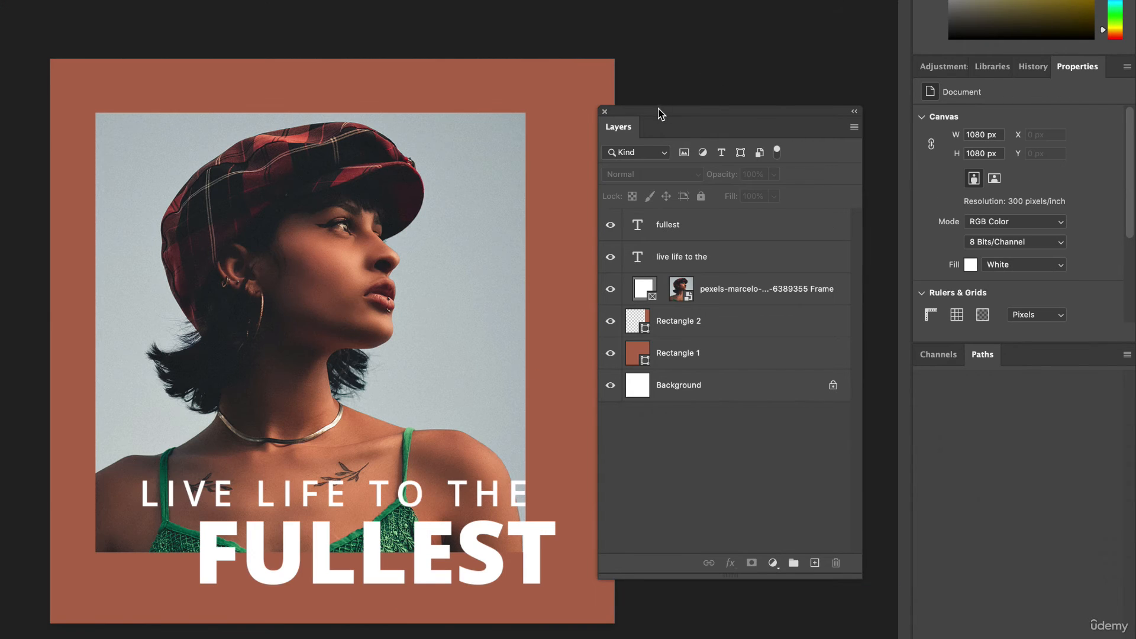
Scale "fullest" up to about 46.32 pt and nudge it to about X 278 px, Y 852 px, reaching the canvas's right edge.
drag(662, 113, 739, 121)
click(552, 537)
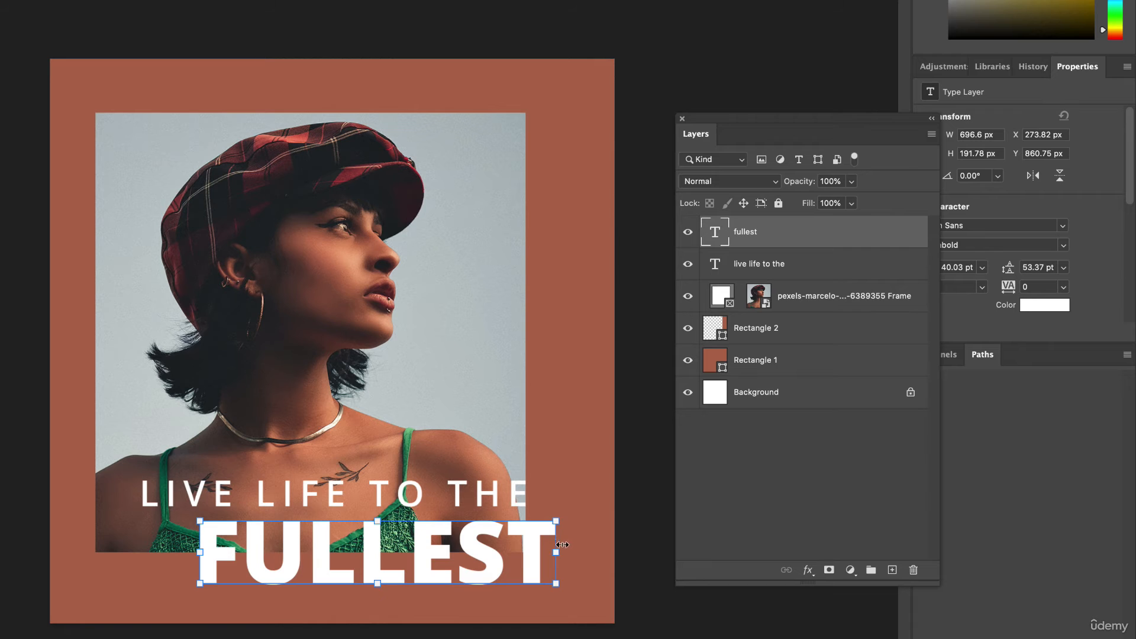
drag(556, 586, 615, 617)
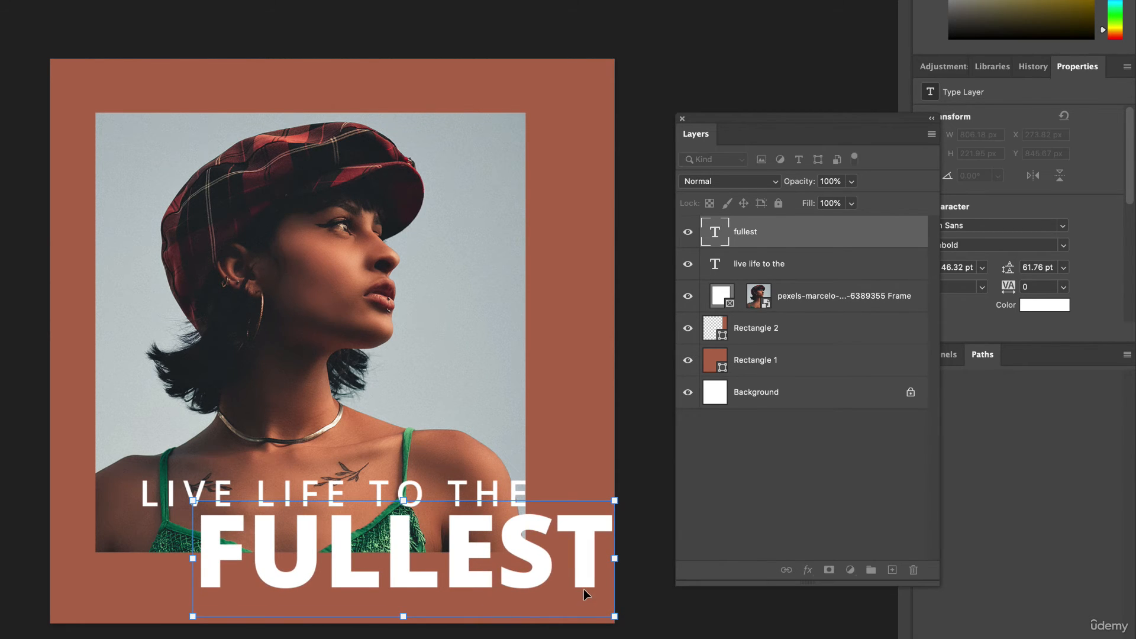
key(Right)
key(Right)
key(Right)
key(Down)
key(Down)
key(Down)
key(Down)
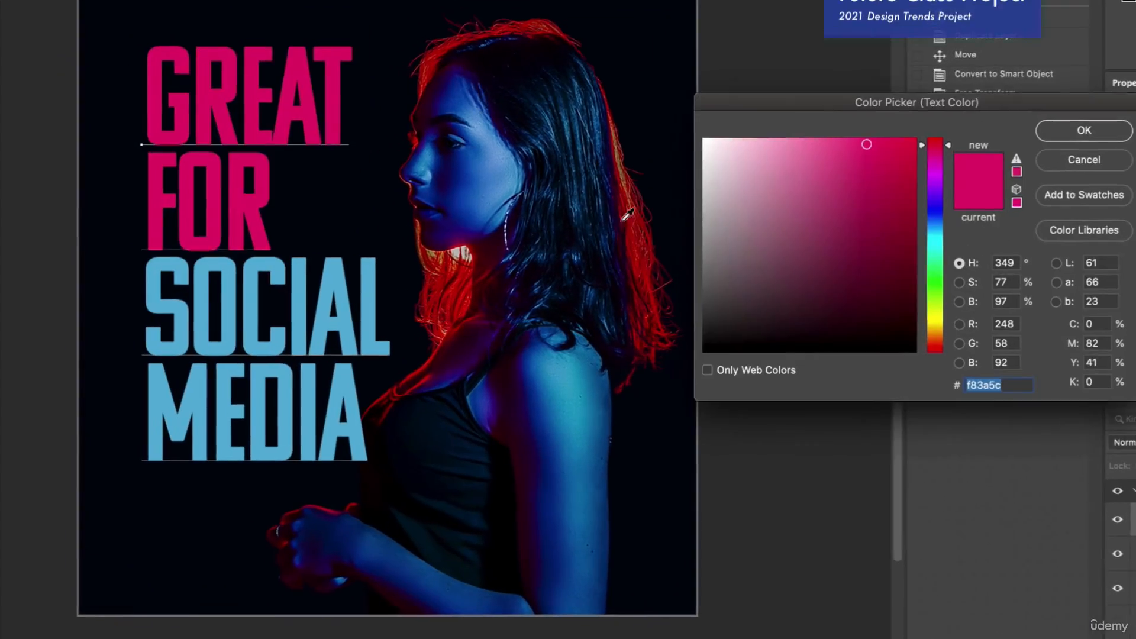
click(625, 187)
click(638, 222)
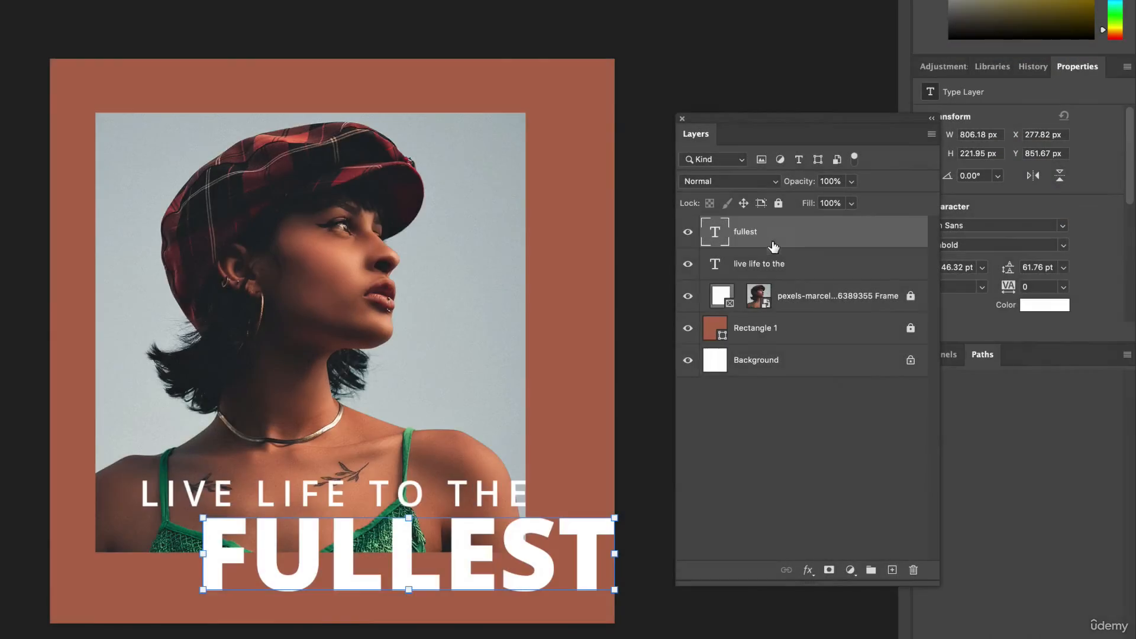
Move both text layers beneath Rectangle 1 in the stacking order and return them to the top.
shift+click(771, 267)
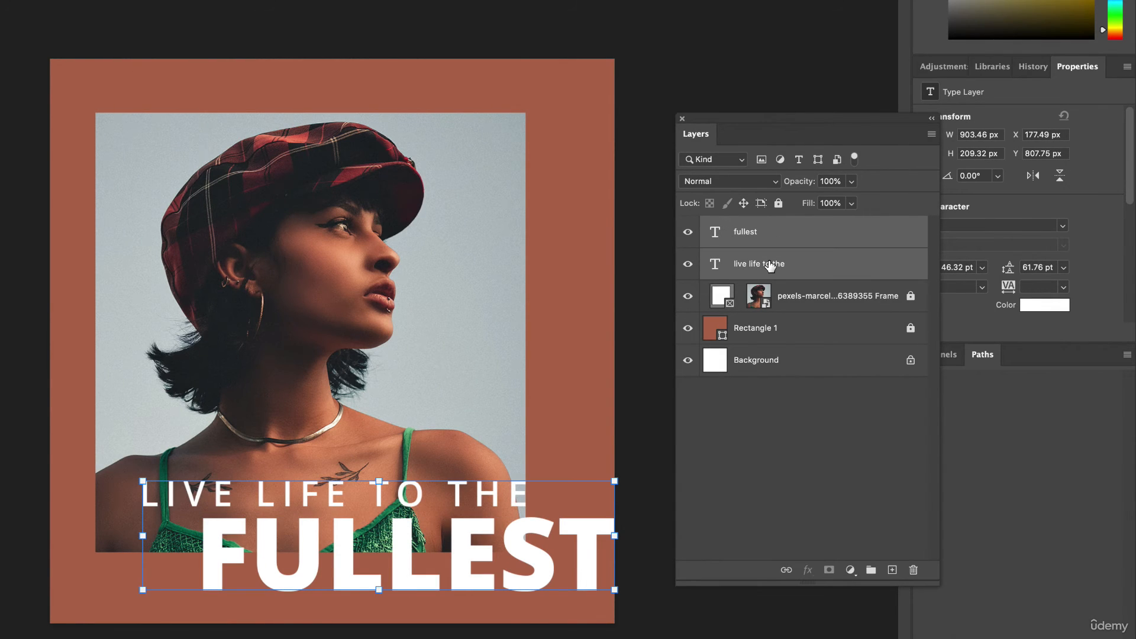
drag(781, 231, 777, 344)
drag(776, 296, 779, 226)
Remove the frame from the portrait photo layer.
click(761, 303)
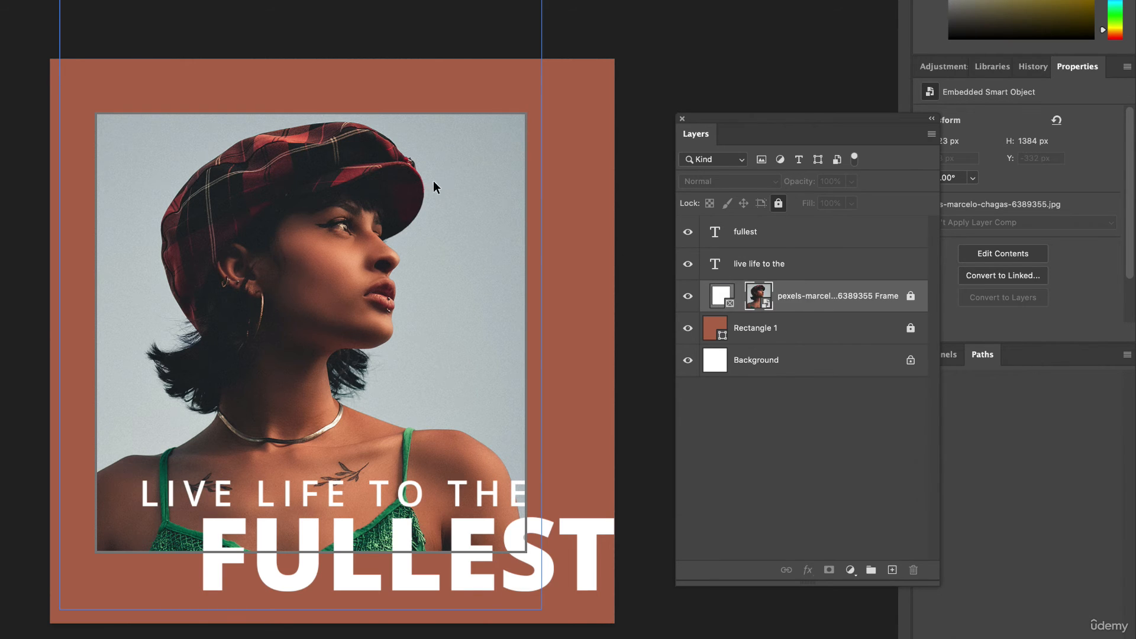
click(352, 249)
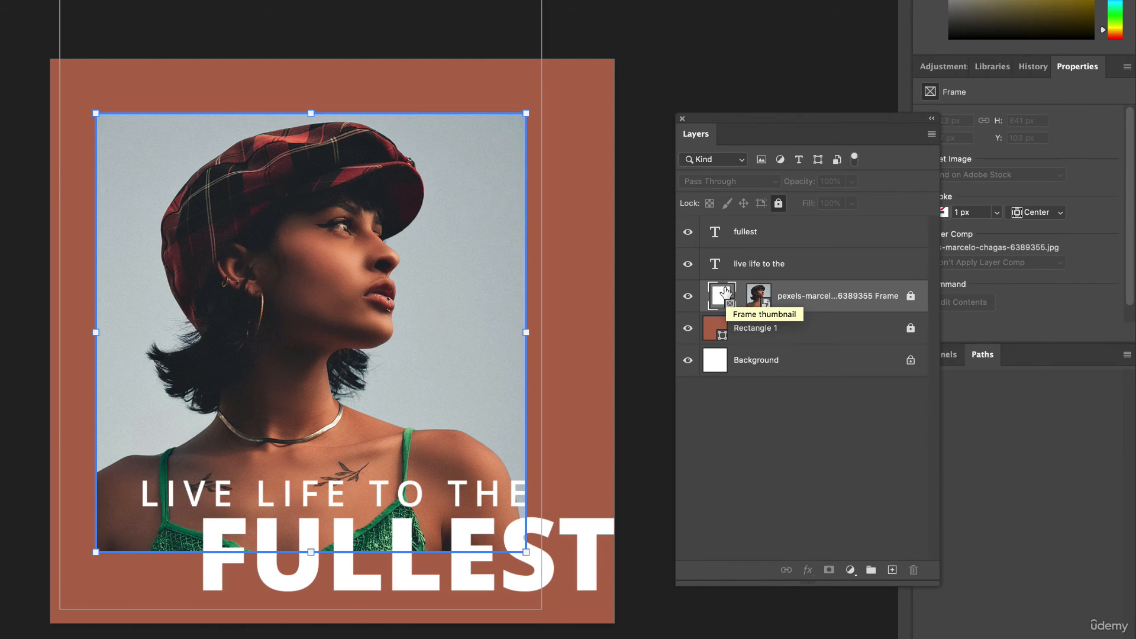
right_click(719, 296)
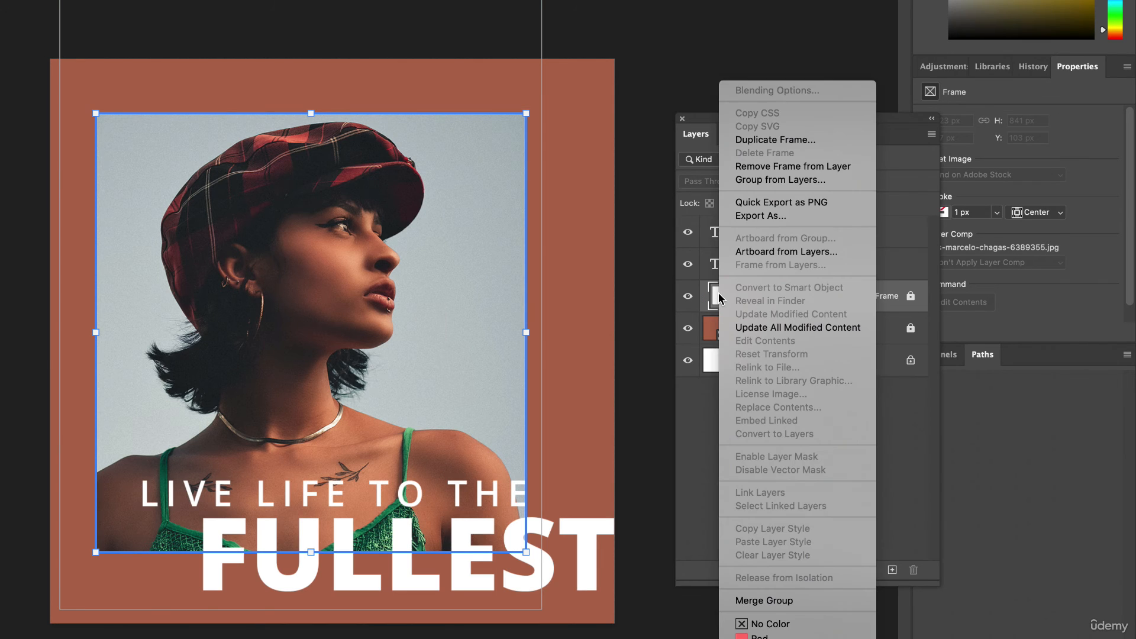
click(767, 168)
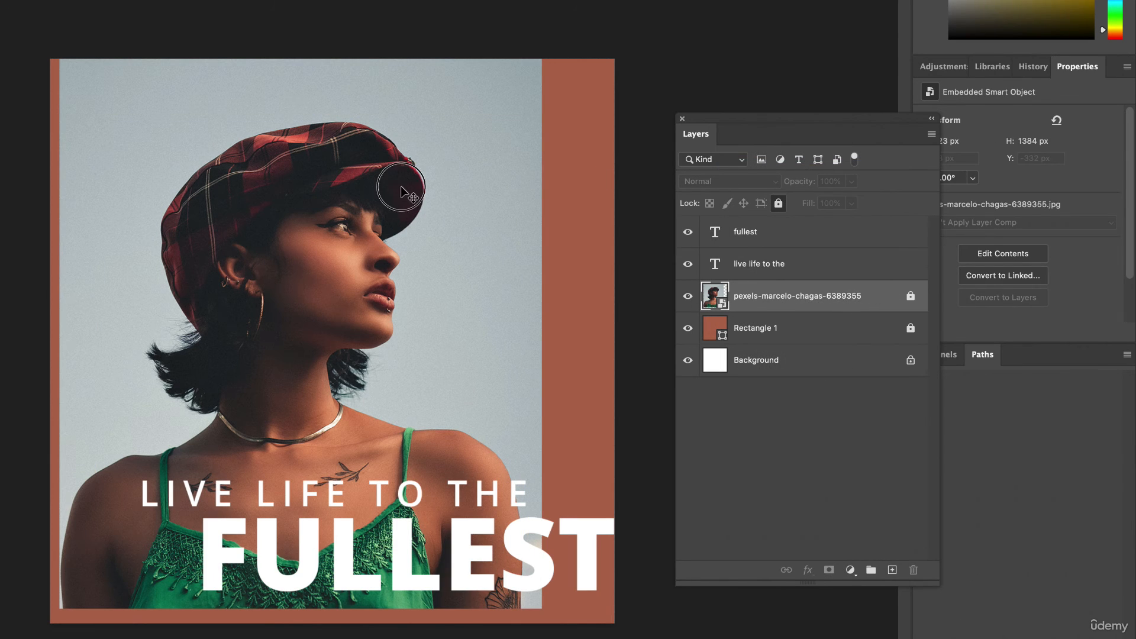
click(439, 223)
drag(435, 193, 511, 319)
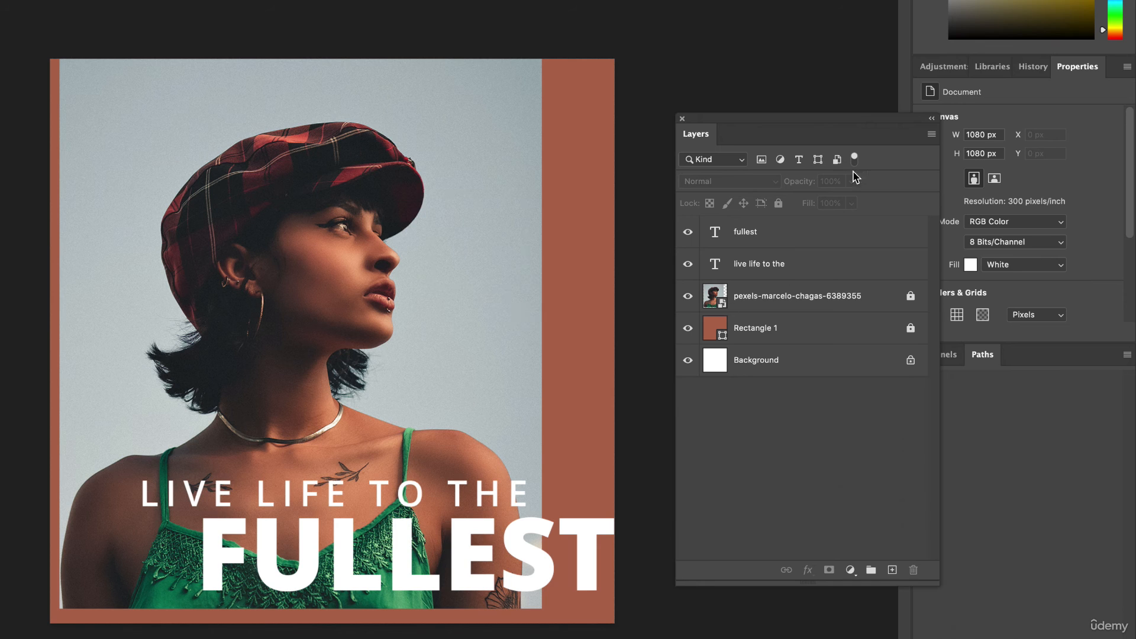
Step back through the history to the last layer order change, undoing the removal of the portrait's frame.
drag(891, 121, 815, 127)
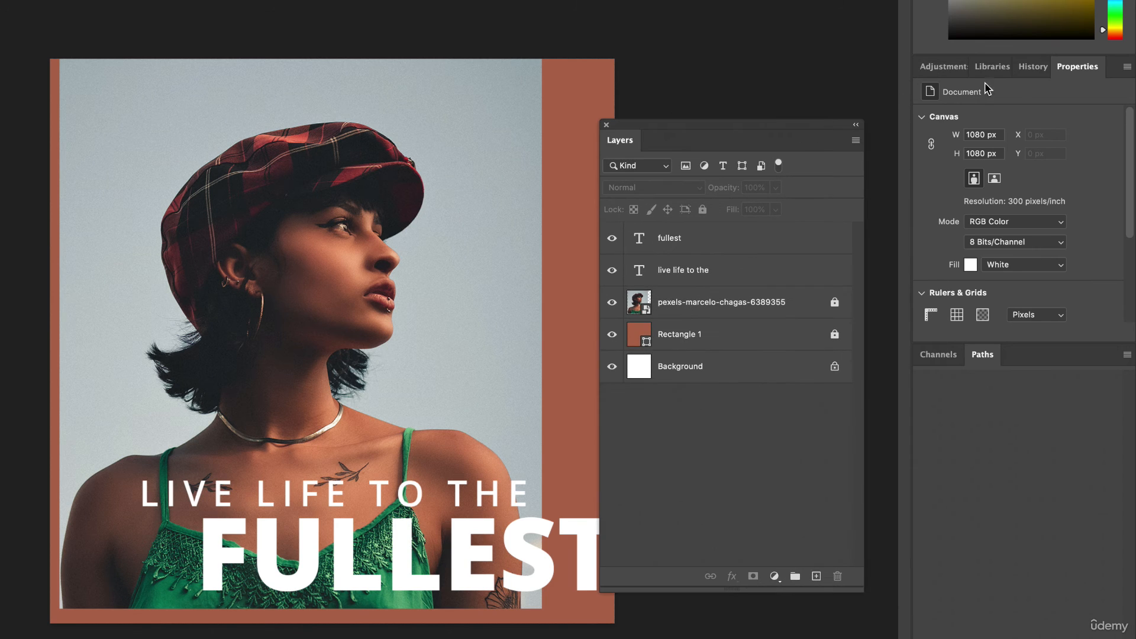
click(1032, 68)
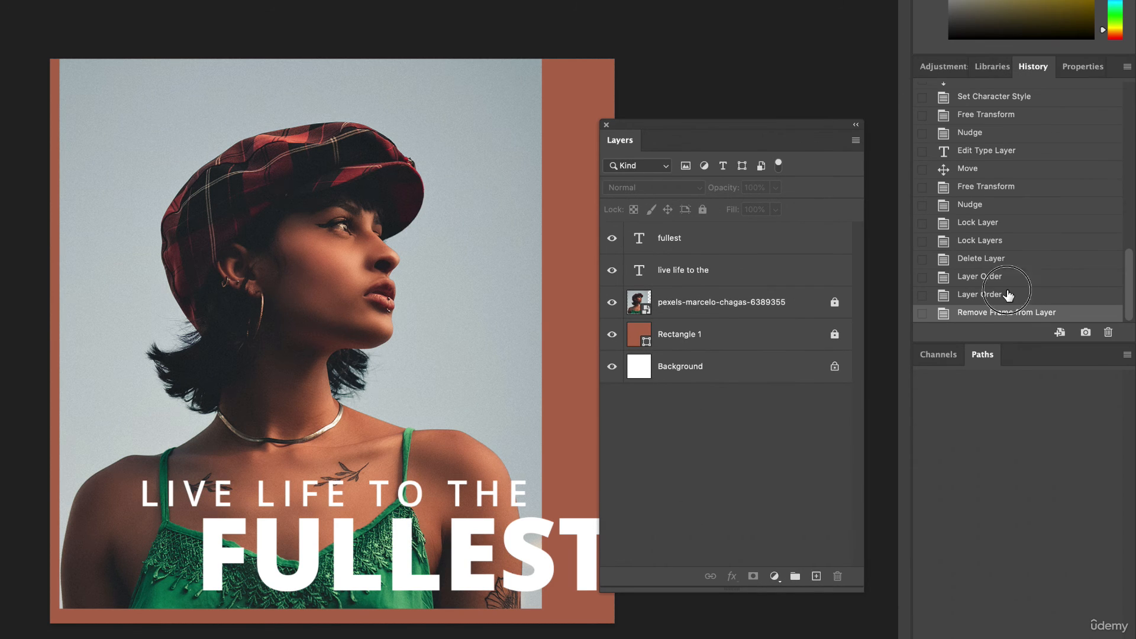
click(980, 295)
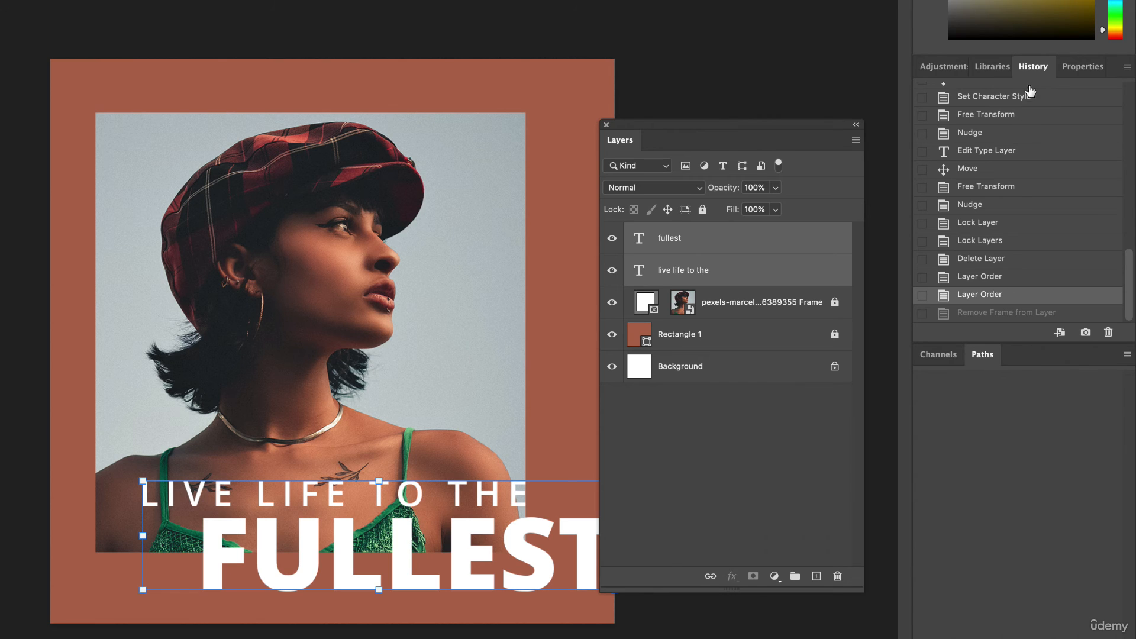
click(976, 313)
click(979, 295)
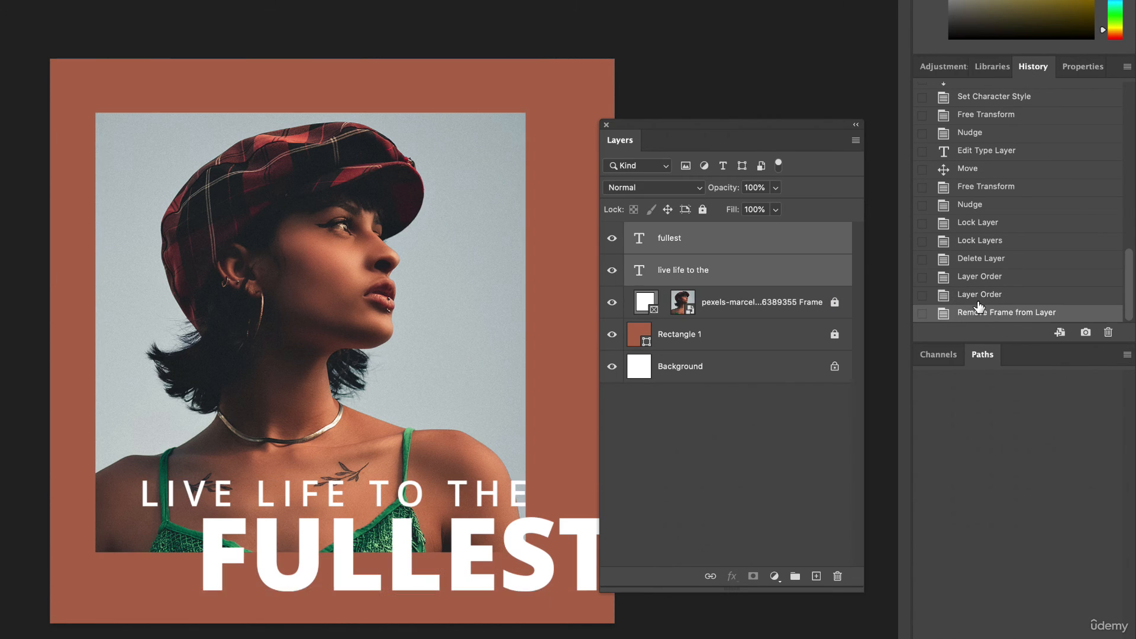
click(980, 315)
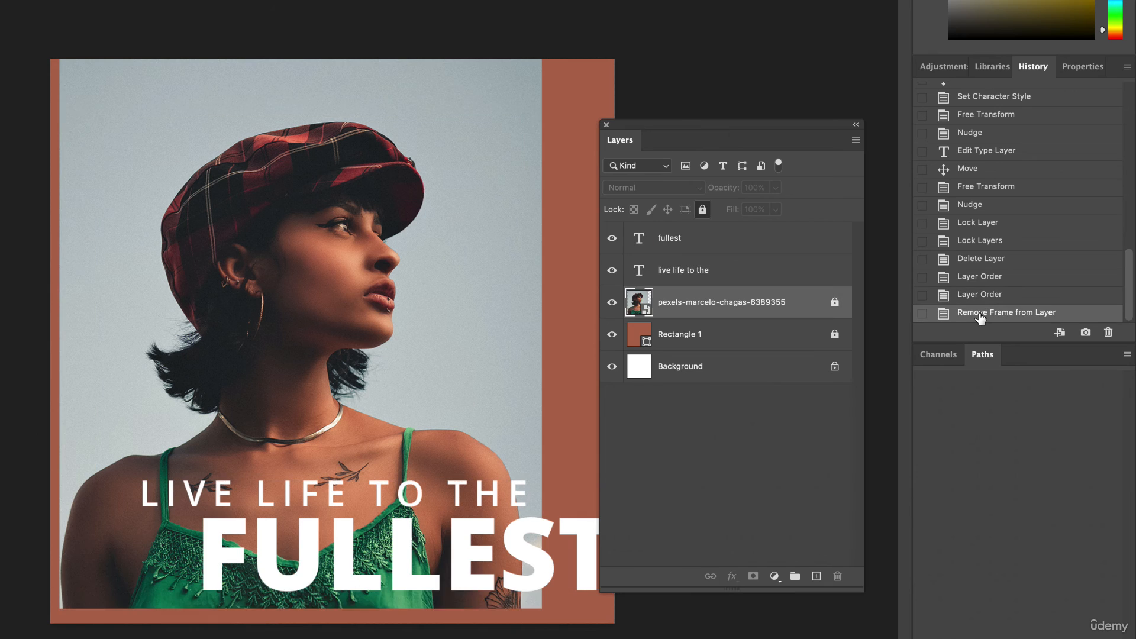
click(982, 295)
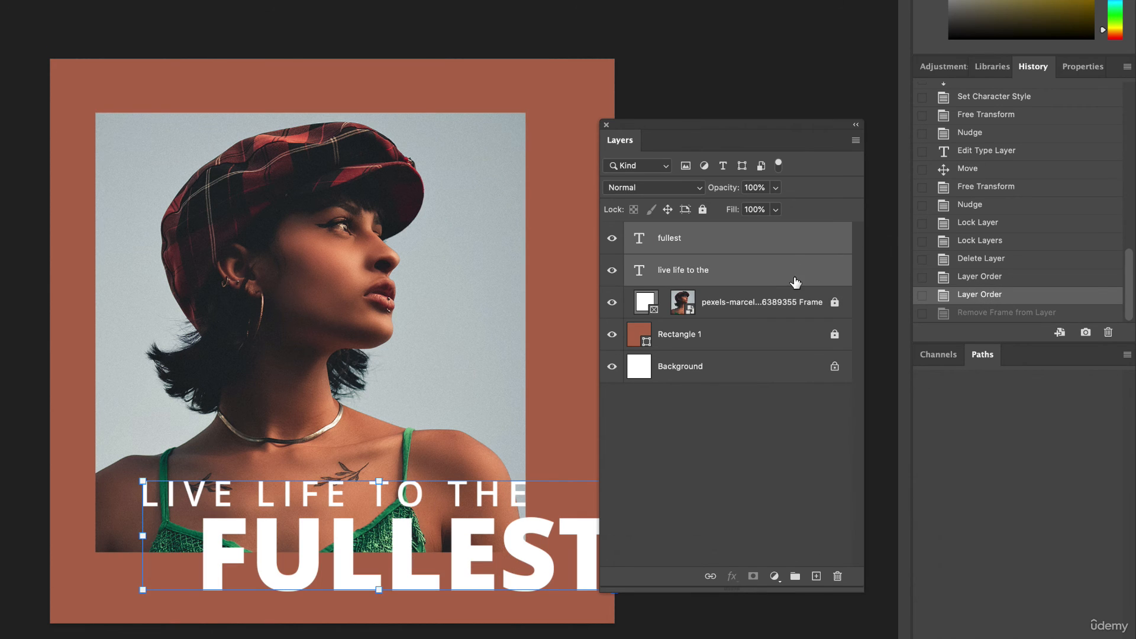
Clear the text layer selection and unlock the Rectangle 1 layer.
click(747, 432)
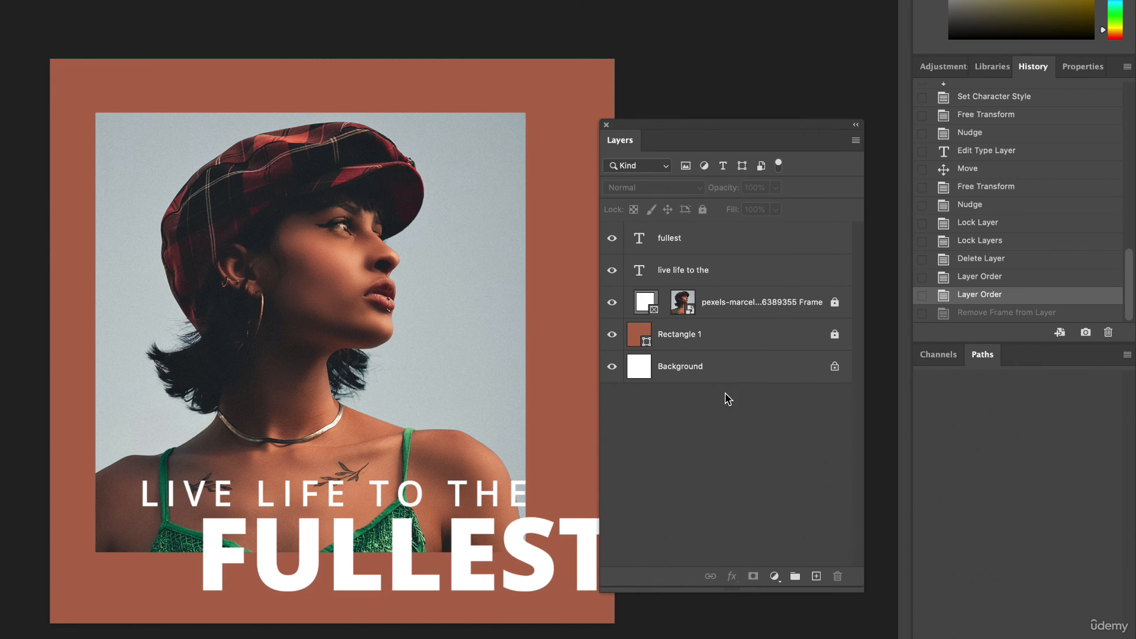
click(707, 334)
click(702, 209)
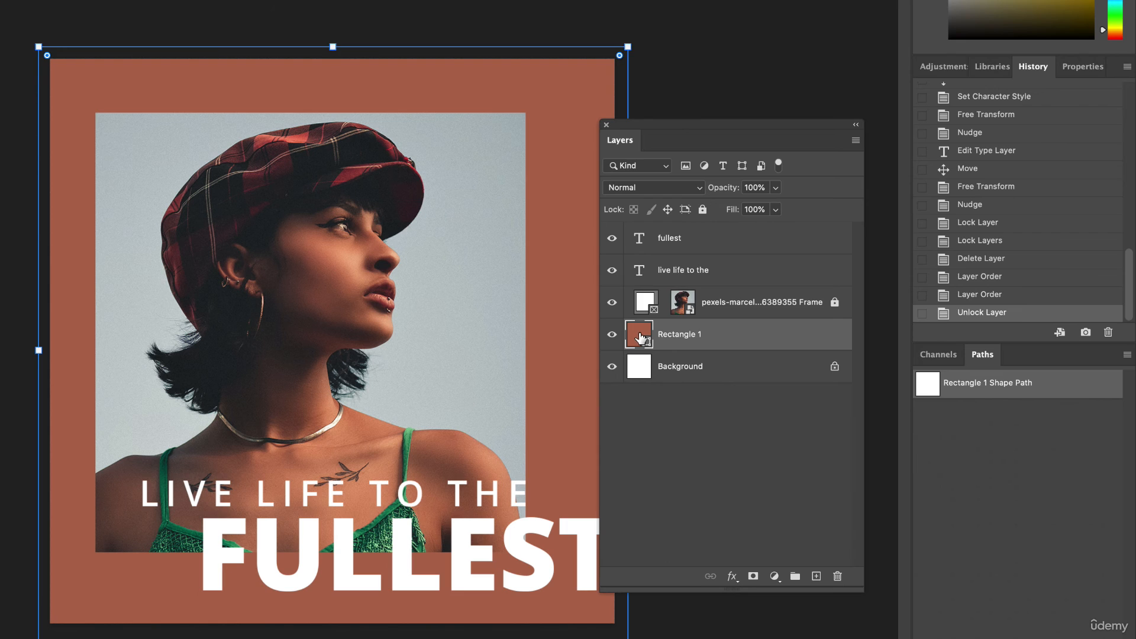
Try other fill colours for Rectangle 1, including a darker brown (9f5c40) and samples from the green strap in the photo.
double_click(639, 335)
click(727, 235)
click(686, 269)
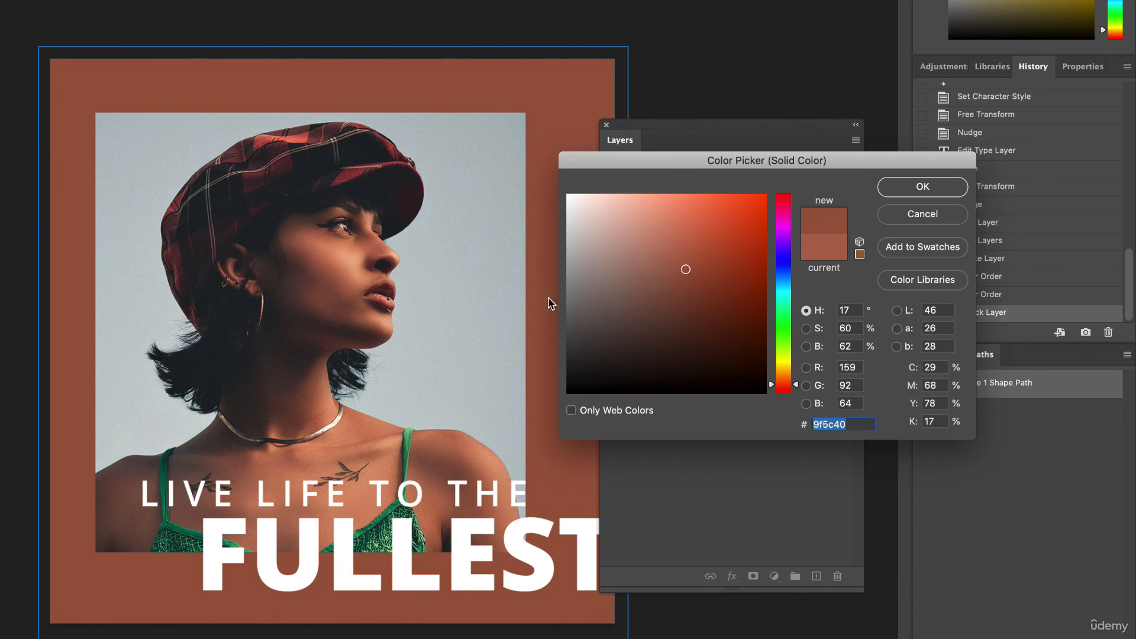
click(407, 446)
click(409, 441)
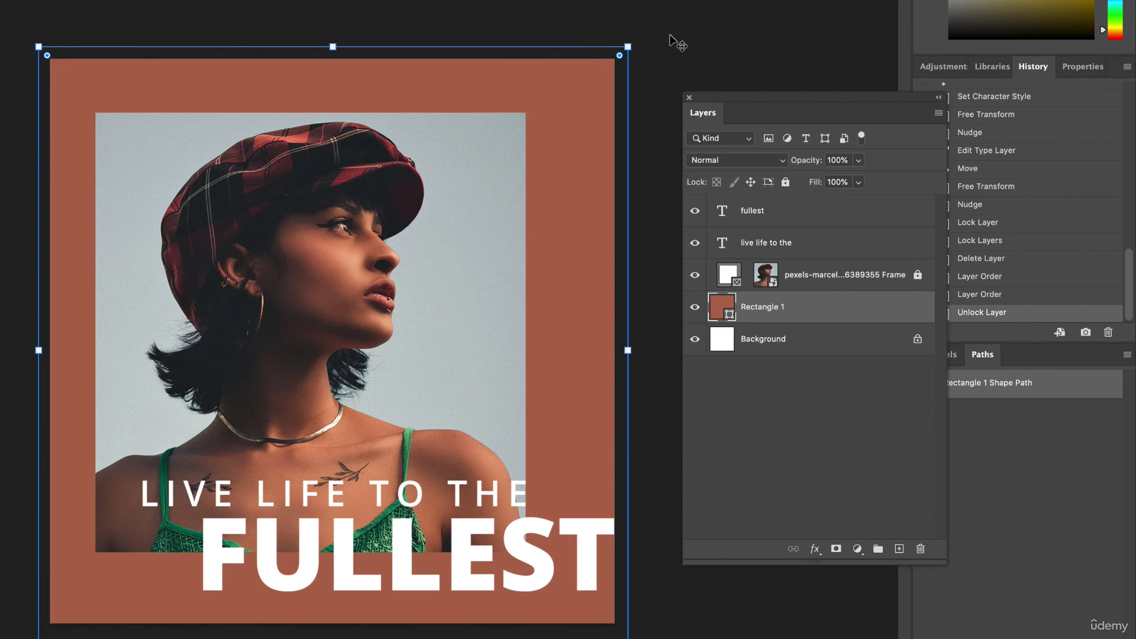